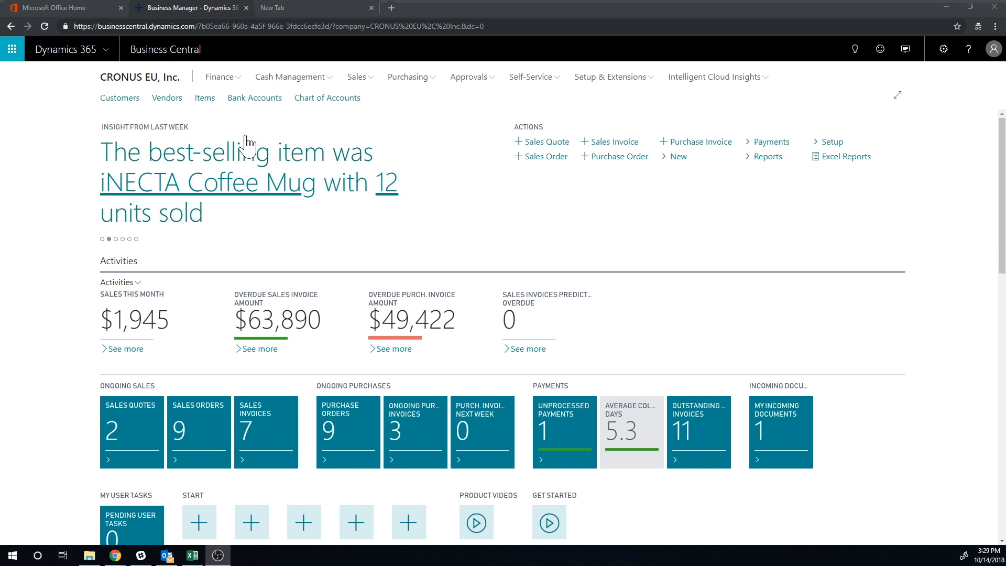
- Open the Intercompany Chart of Accounts and examine the 10300 Petty Cash account's G/L mapping and available actions
{"action": "left_click", "coordinate": [854, 49]}
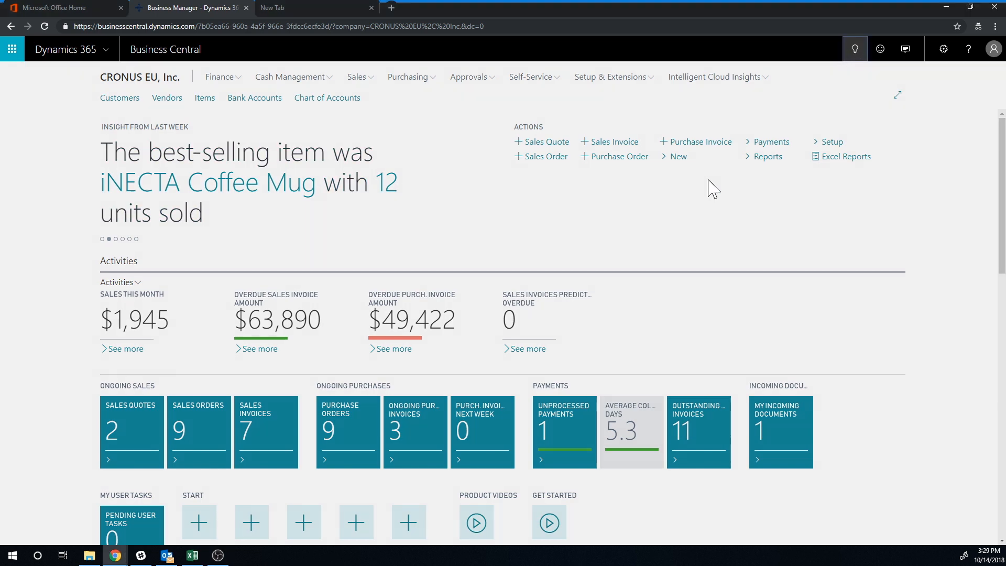
{"action": "type", "text": "intercompany"}
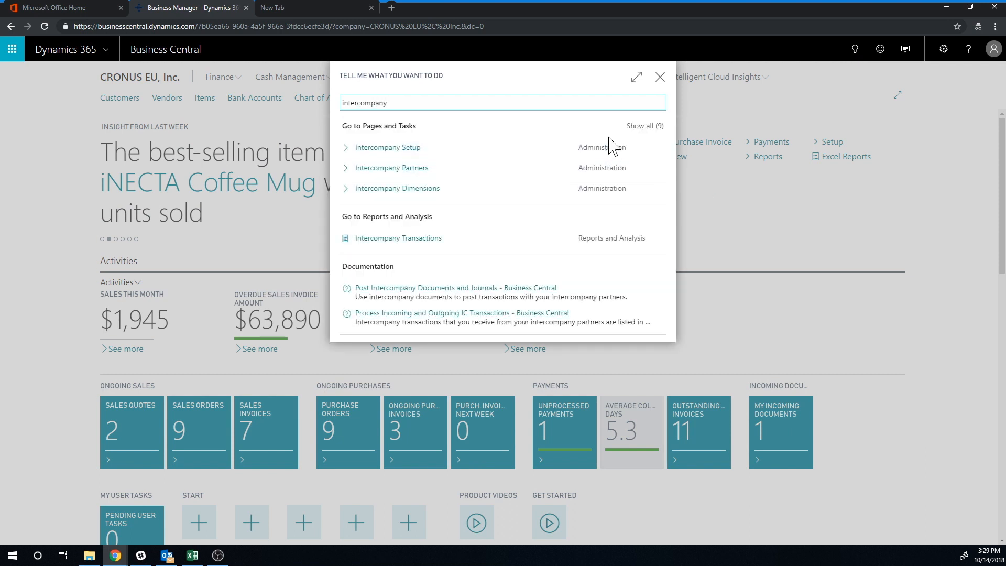
{"action": "left_click", "coordinate": [636, 127]}
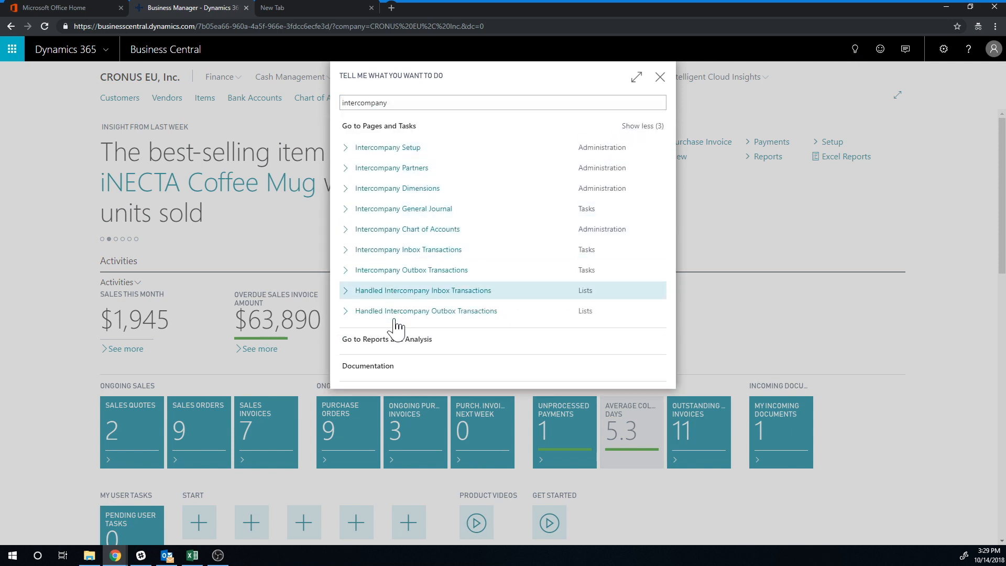
{"action": "left_click", "coordinate": [425, 236]}
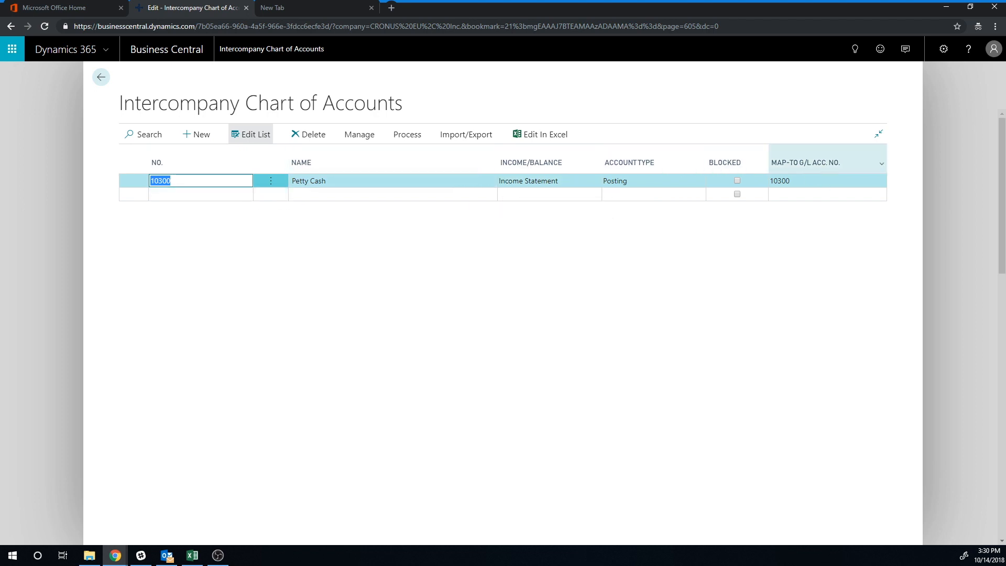
{"action": "left_click", "coordinate": [822, 180]}
{"action": "left_click", "coordinate": [880, 181]}
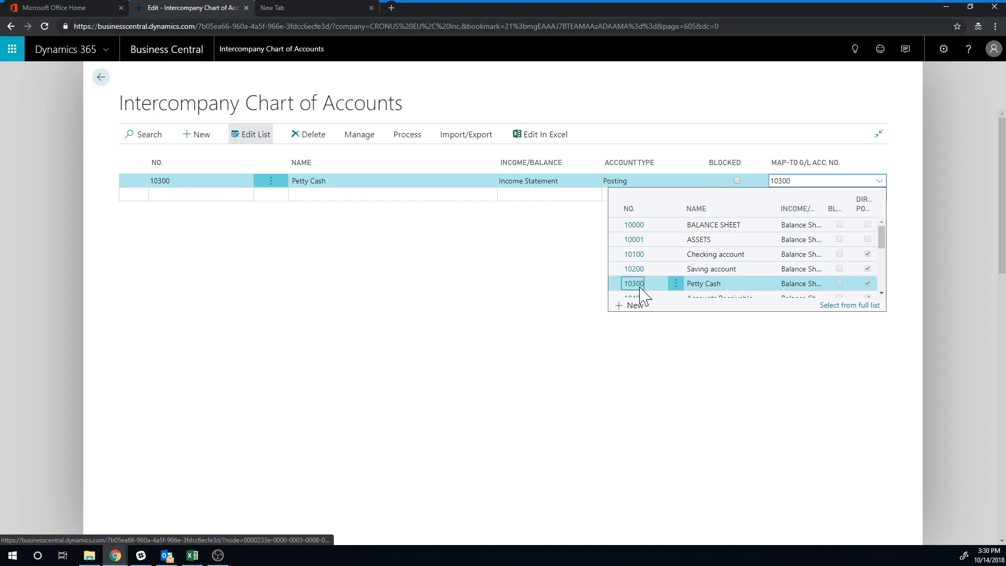
{"action": "left_click", "coordinate": [879, 183]}
{"action": "left_click", "coordinate": [359, 135]}
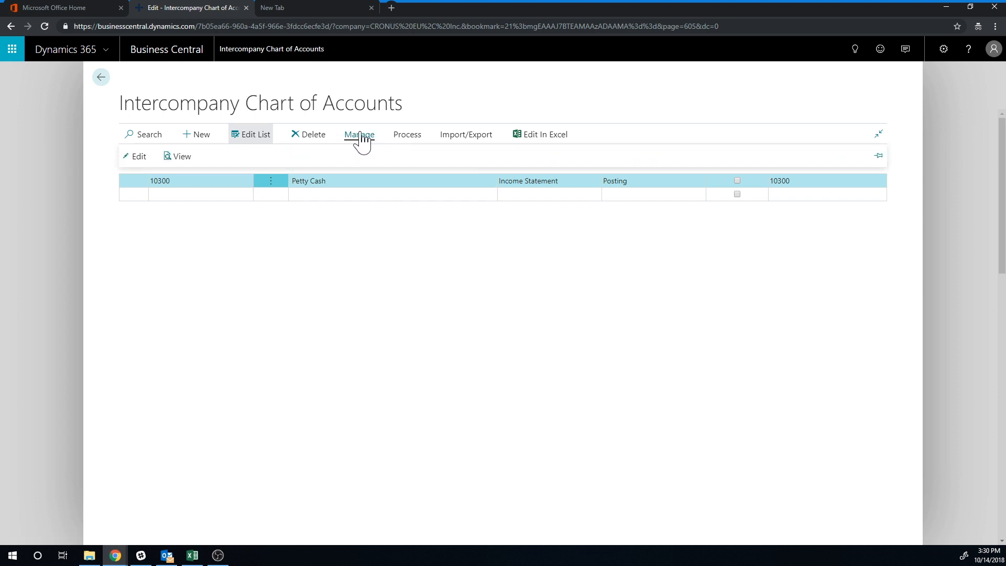
{"action": "left_click", "coordinate": [408, 136]}
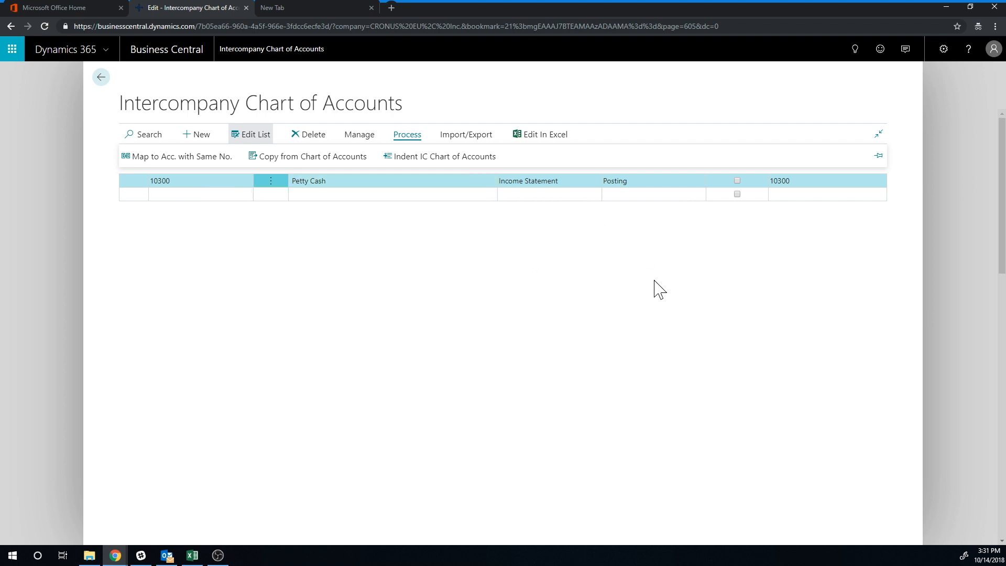
{"action": "left_click", "coordinate": [307, 180]}
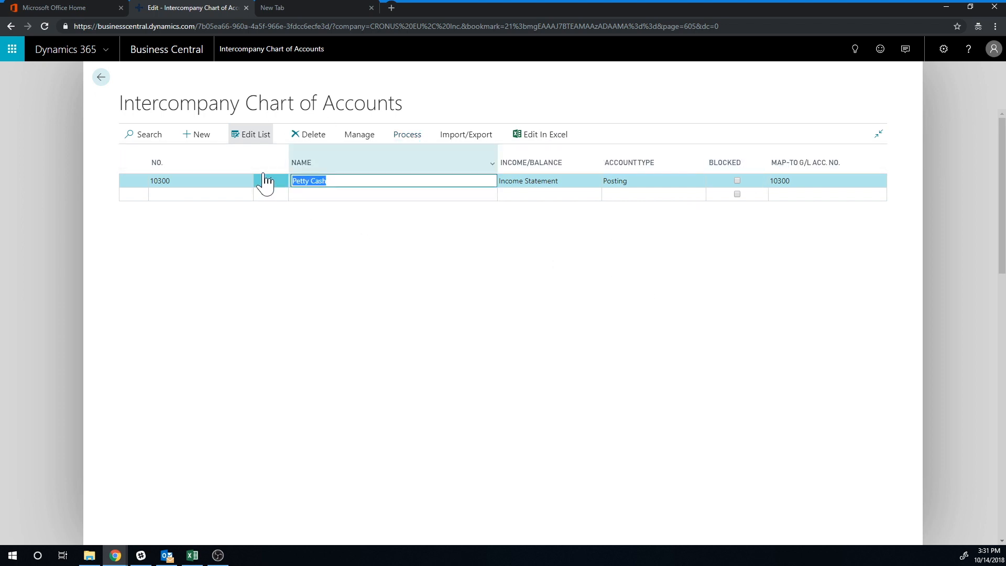
- Return to the home page and open the Intercompany General Journal through the search
{"action": "left_click", "coordinate": [101, 77]}
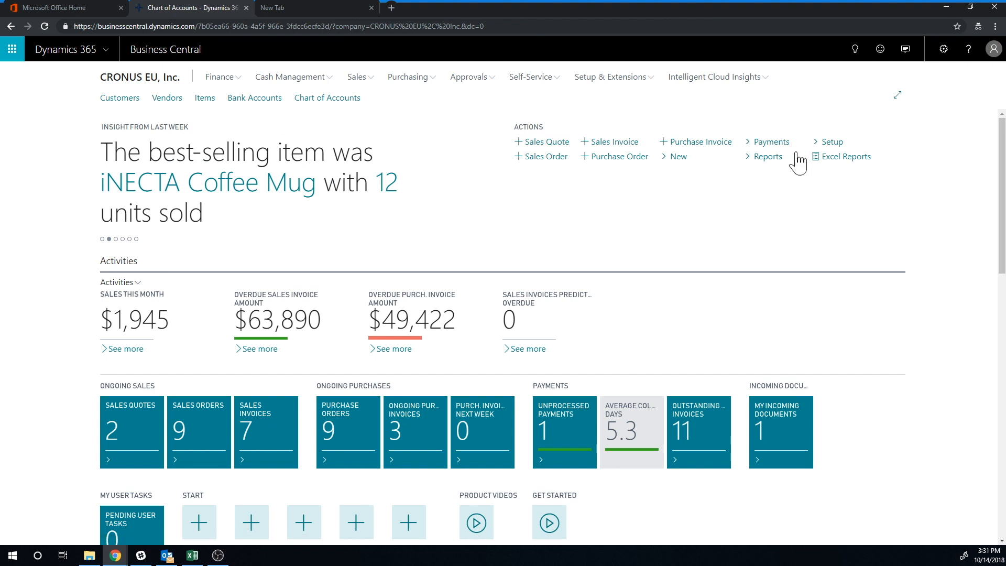
{"action": "left_click", "coordinate": [853, 49]}
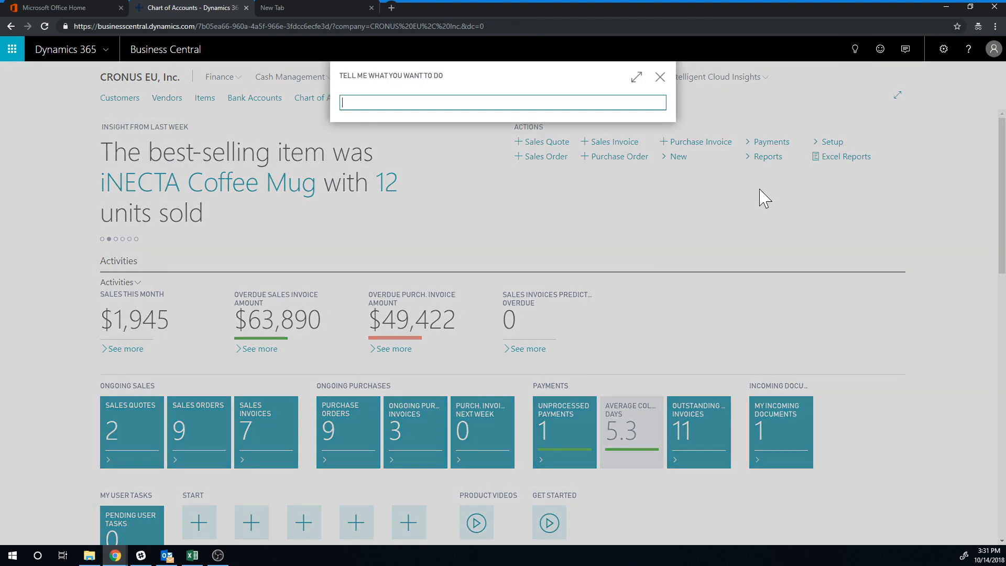
{"action": "type", "text": "intercompany"}
{"action": "left_click", "coordinate": [642, 126]}
{"action": "left_click", "coordinate": [438, 212]}
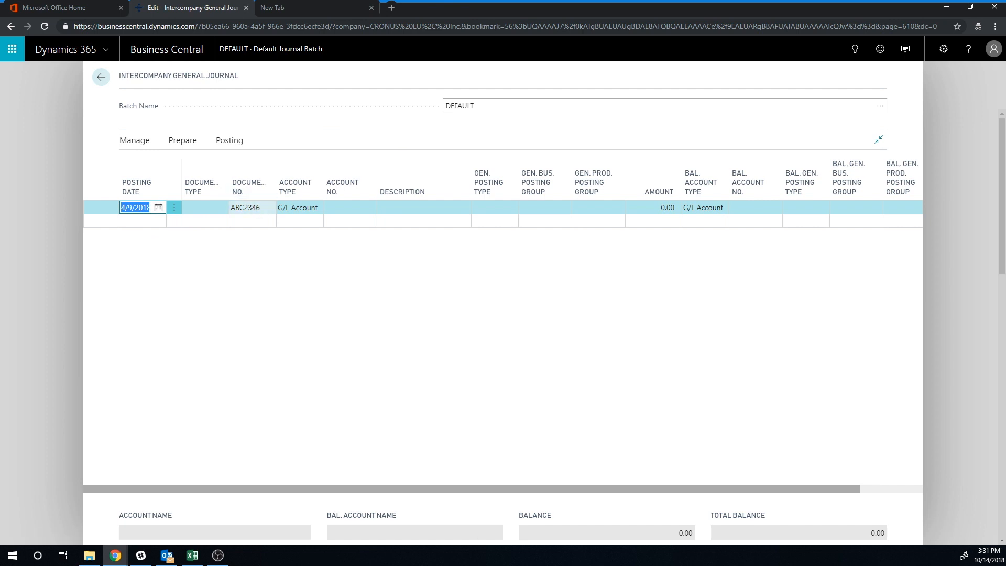
- Enter a journal line for account 10300 Petty Cash with an amount of -500
{"action": "left_click", "coordinate": [253, 208]}
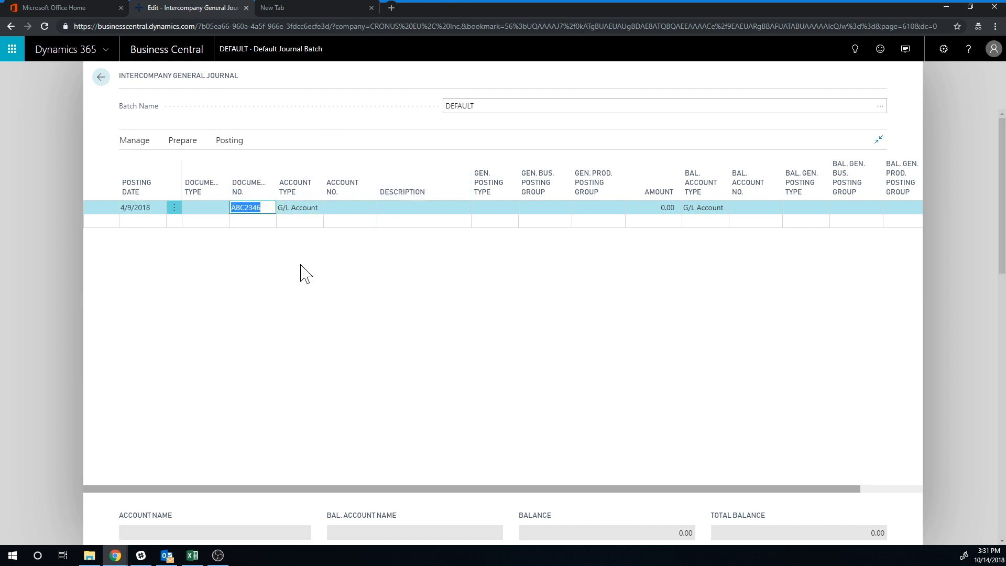
{"action": "left_click", "coordinate": [370, 208]}
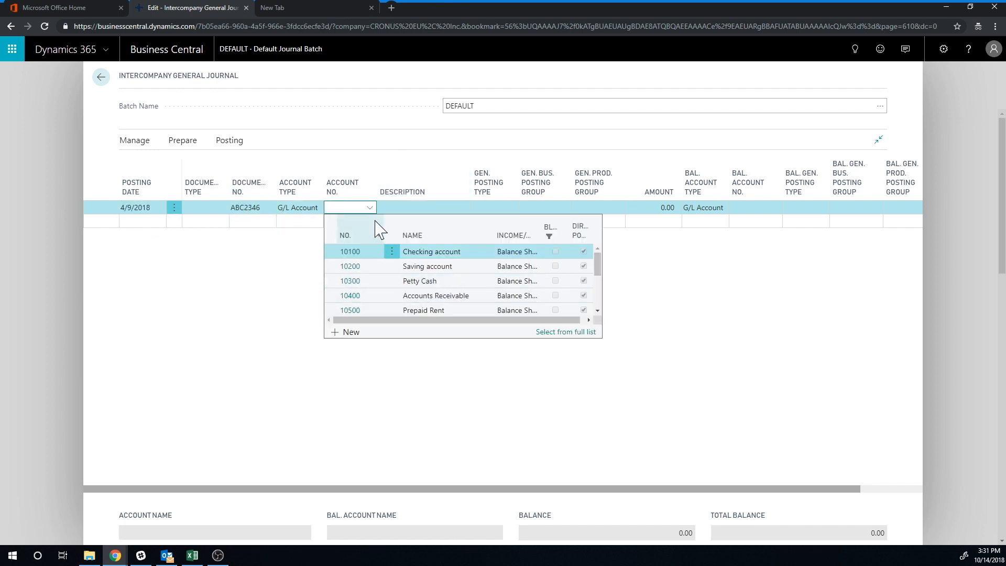
{"action": "left_click", "coordinate": [369, 283]}
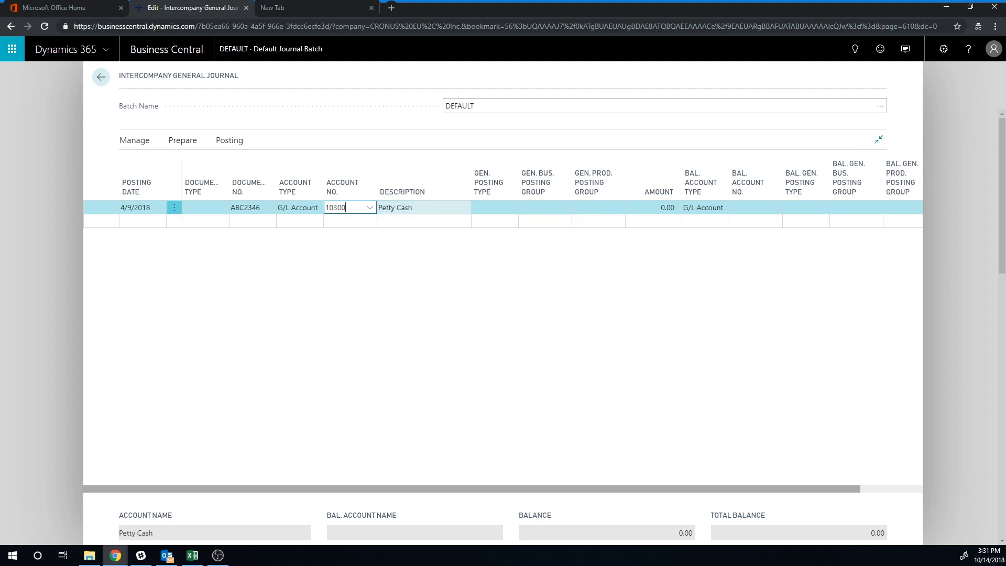
{"action": "key", "text": "Return"}
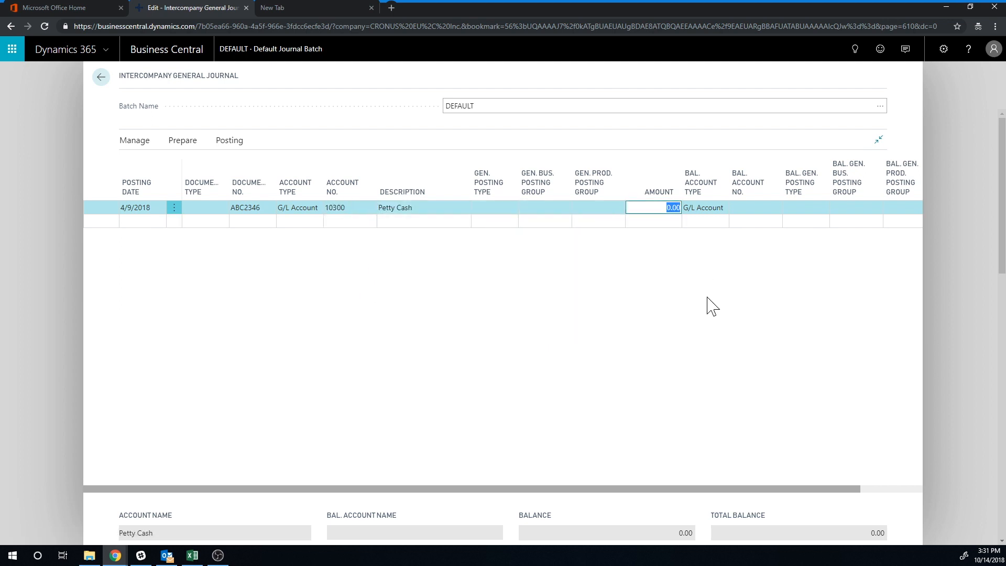
{"action": "key", "text": "BackSpace"}
{"action": "type", "text": "-500"}
{"action": "key", "text": "Return"}
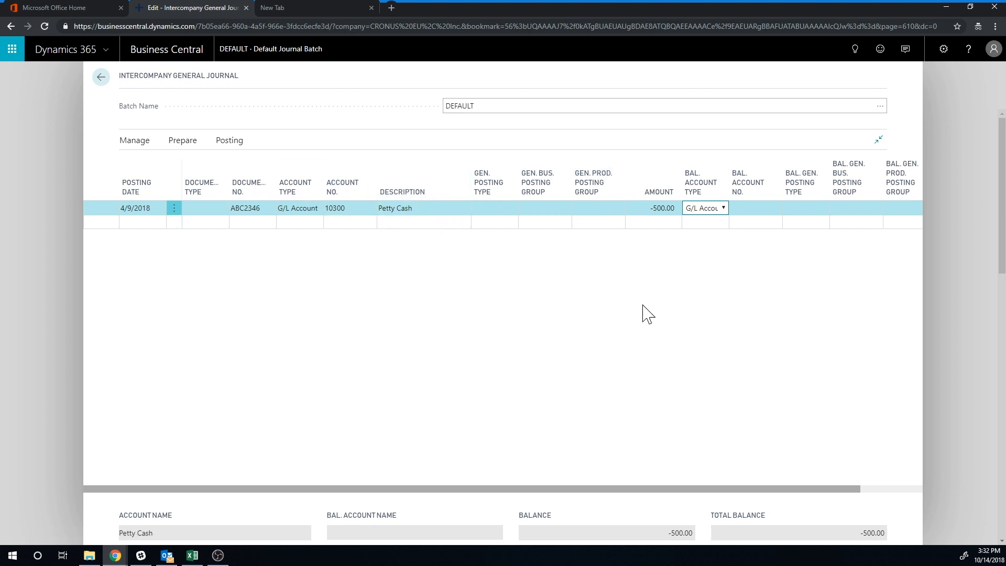
- Set the line's balancing account to customer C00070, Cronus USA
{"action": "left_click", "coordinate": [723, 208]}
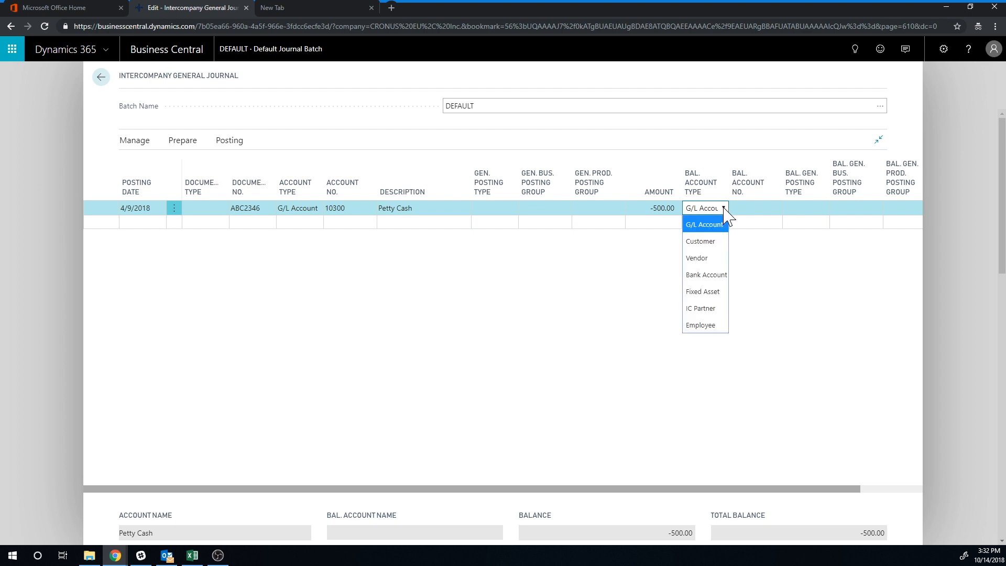
{"action": "left_click", "coordinate": [705, 242]}
{"action": "left_click", "coordinate": [755, 208]}
{"action": "left_click", "coordinate": [774, 209]}
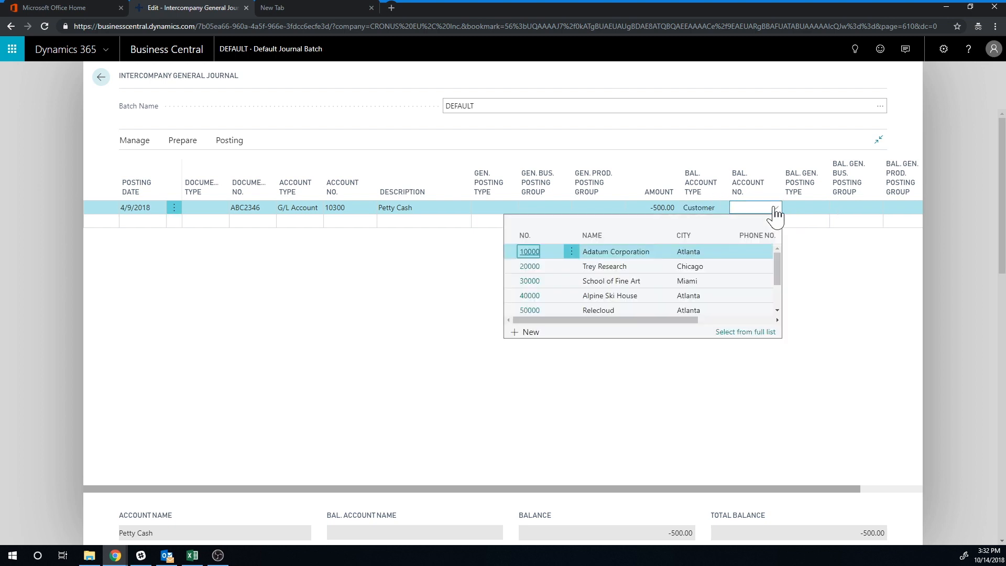
{"action": "scroll", "coordinate": [773, 265], "scroll_direction": "down", "scroll_amount": 1}
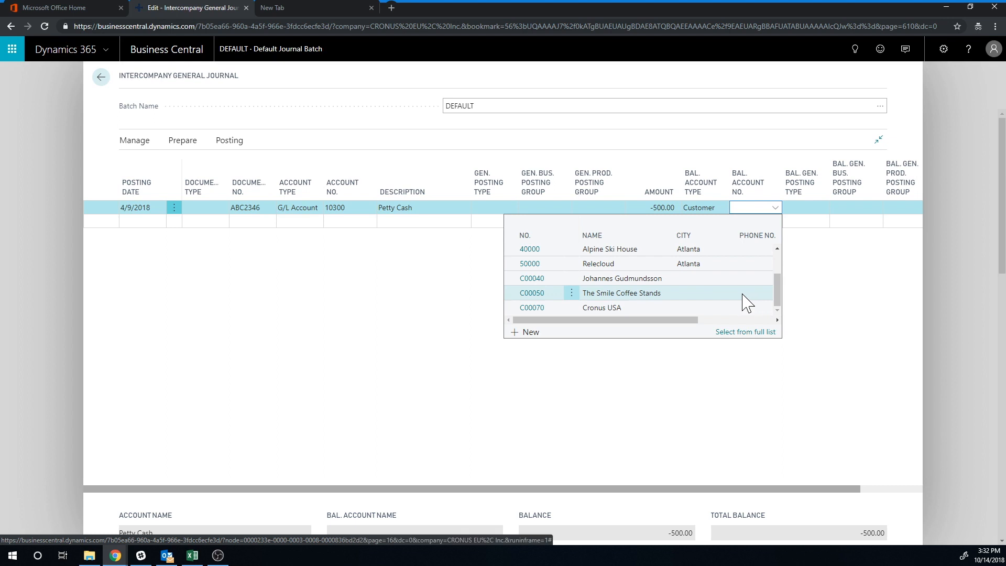
{"action": "left_click", "coordinate": [531, 309]}
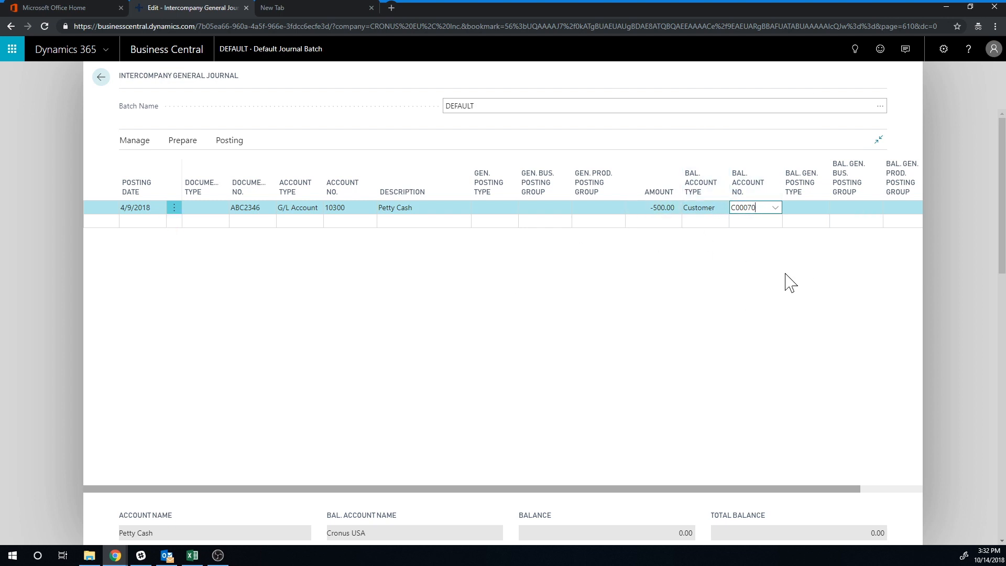
- Set the line's IC partner G/L account number to 10300
{"action": "scroll", "coordinate": [853, 296], "scroll_direction": "right", "scroll_amount": 3}
{"action": "left_click", "coordinate": [888, 209]}
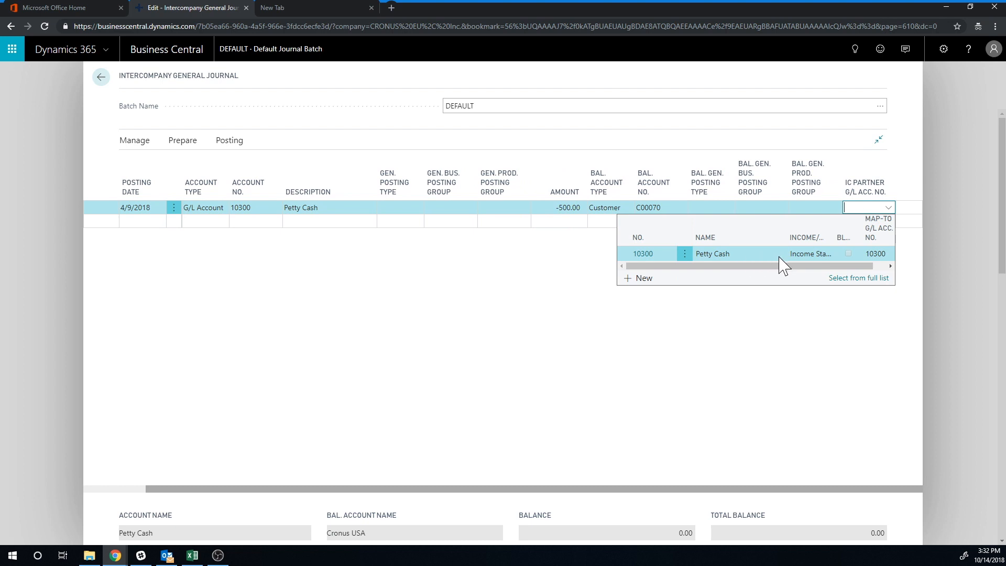
{"action": "left_click", "coordinate": [742, 252]}
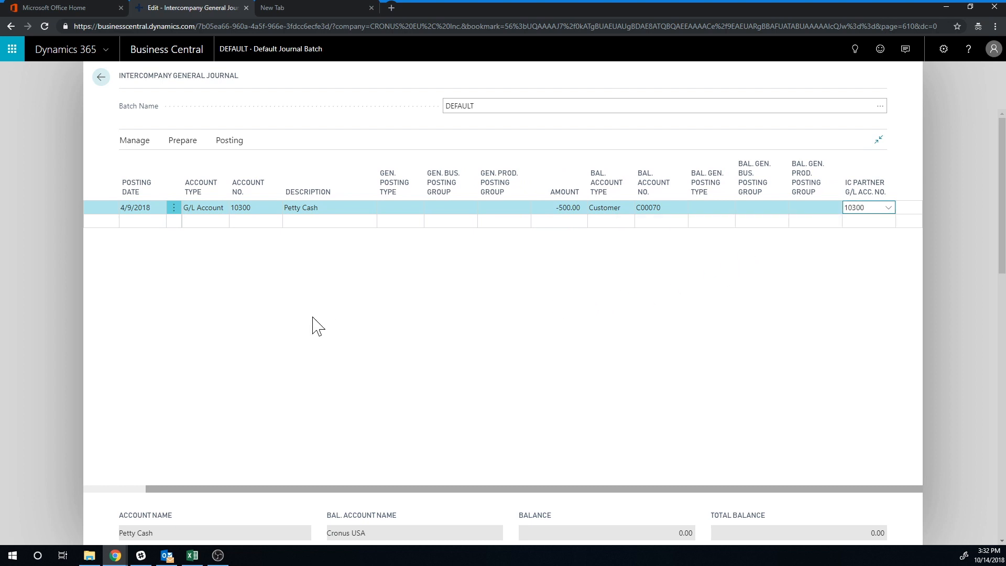
{"action": "left_click_drag", "start_coordinate": [327, 490], "coordinate": [257, 487]}
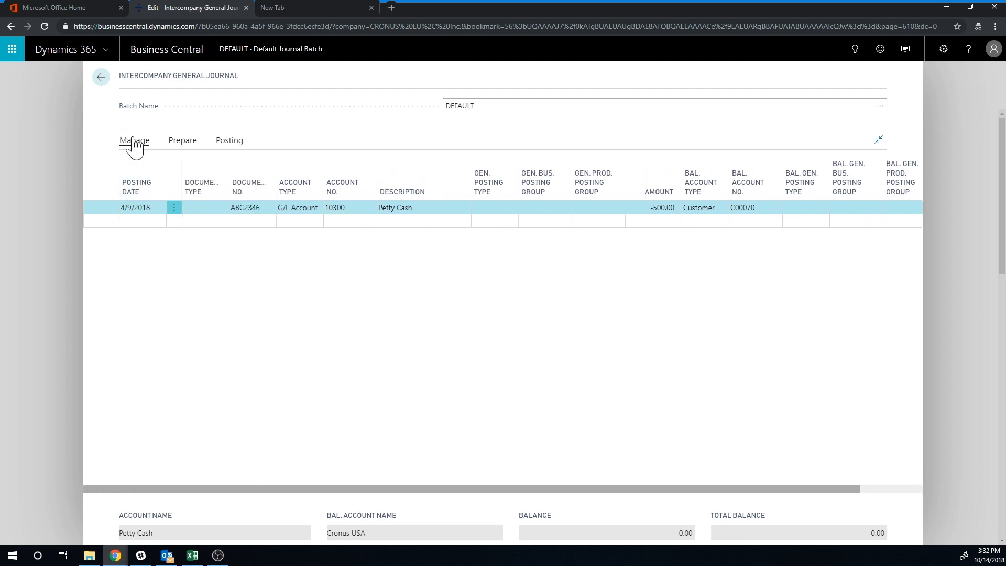
- Post the intercompany journal line
{"action": "left_click", "coordinate": [241, 143]}
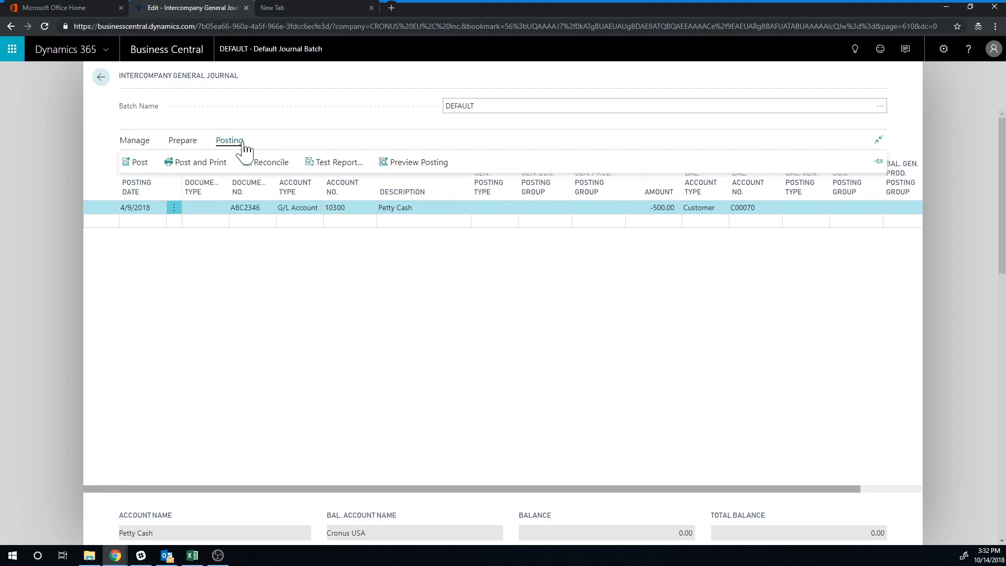
{"action": "left_click", "coordinate": [137, 163]}
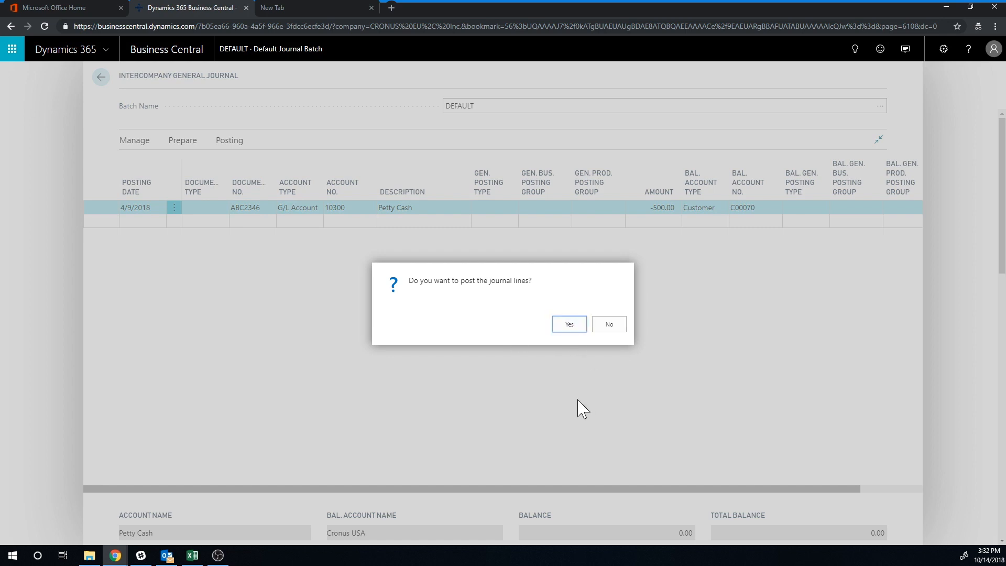
{"action": "key", "text": "Return"}
{"action": "left_click", "coordinate": [610, 329]}
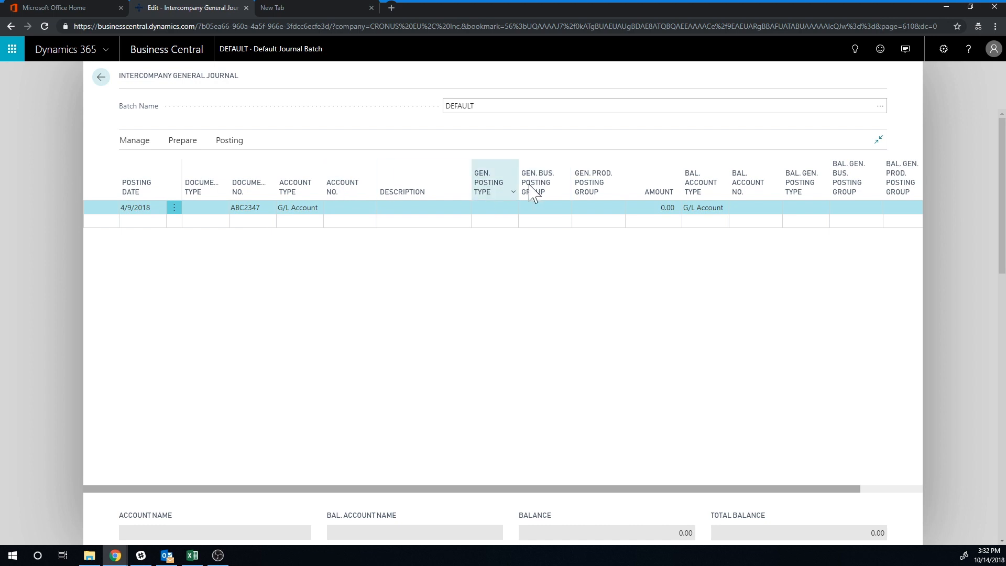
- Switch the working company to CRONUS USA, Inc. in My Settings
{"action": "left_click", "coordinate": [943, 49]}
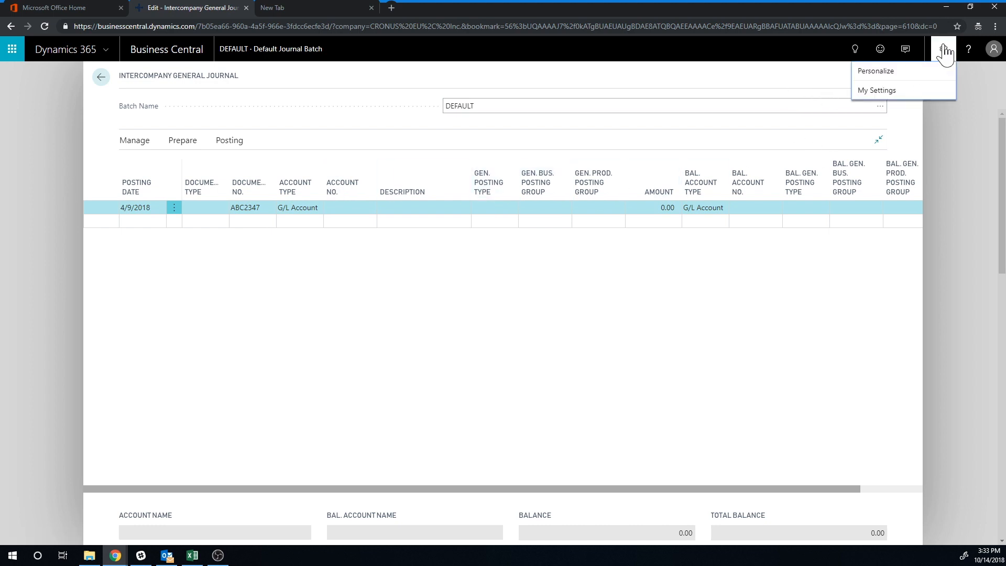
{"action": "left_click", "coordinate": [882, 92]}
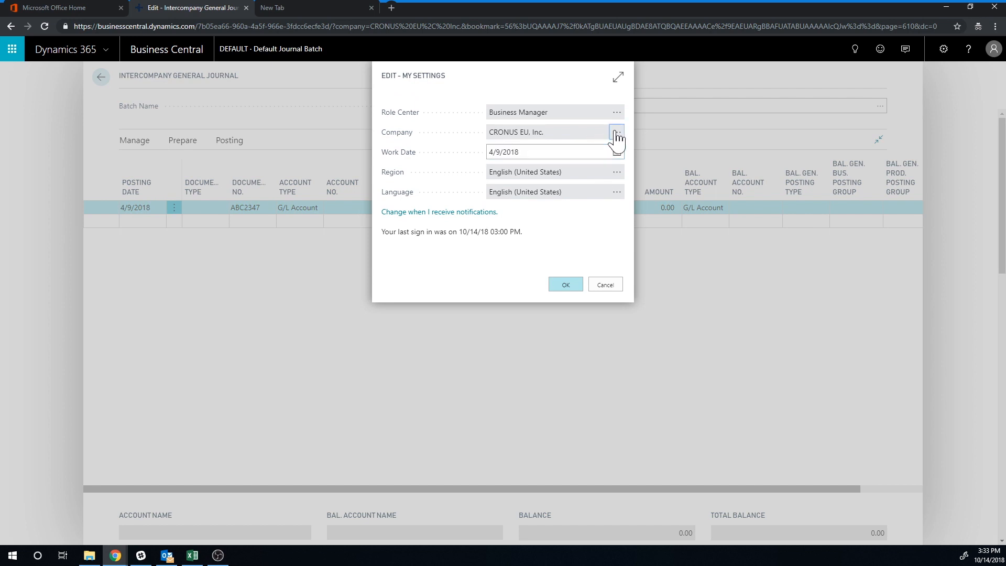
{"action": "left_click", "coordinate": [616, 132]}
{"action": "left_click", "coordinate": [339, 169]}
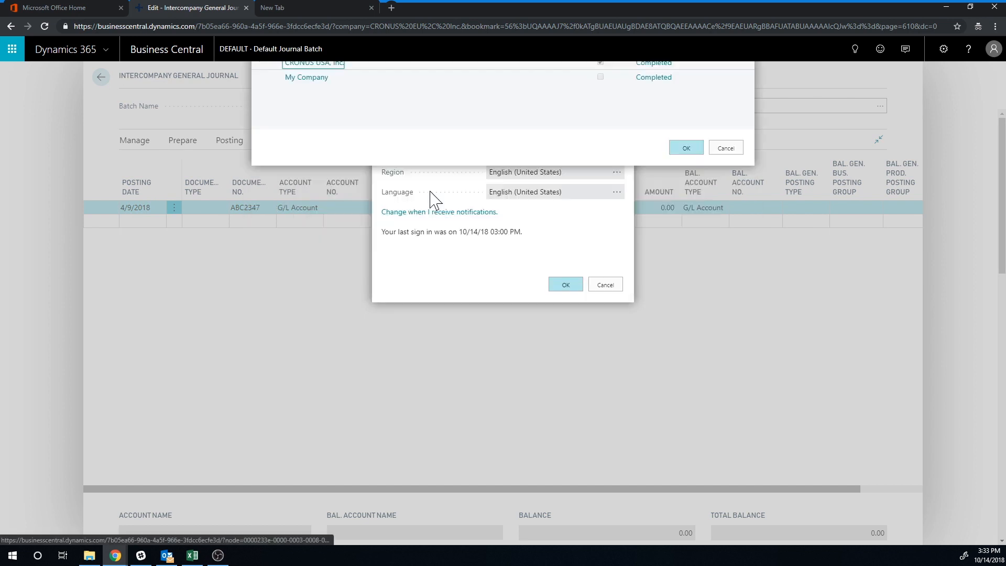
{"action": "left_click", "coordinate": [562, 286]}
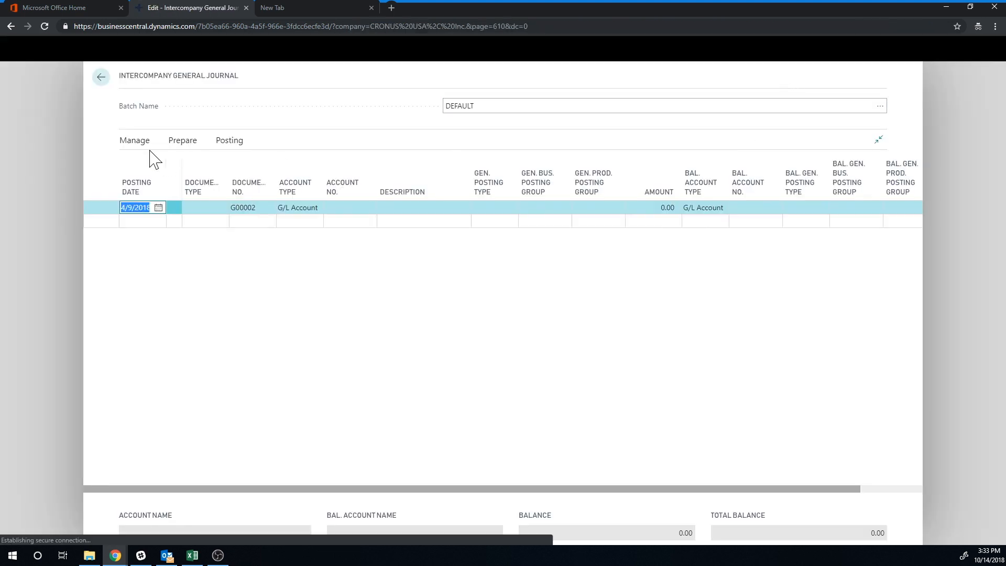
- Search for intercompany pages and open Intercompany Inbox Transactions in the USA company
{"action": "left_click", "coordinate": [101, 78]}
{"action": "left_click", "coordinate": [939, 52]}
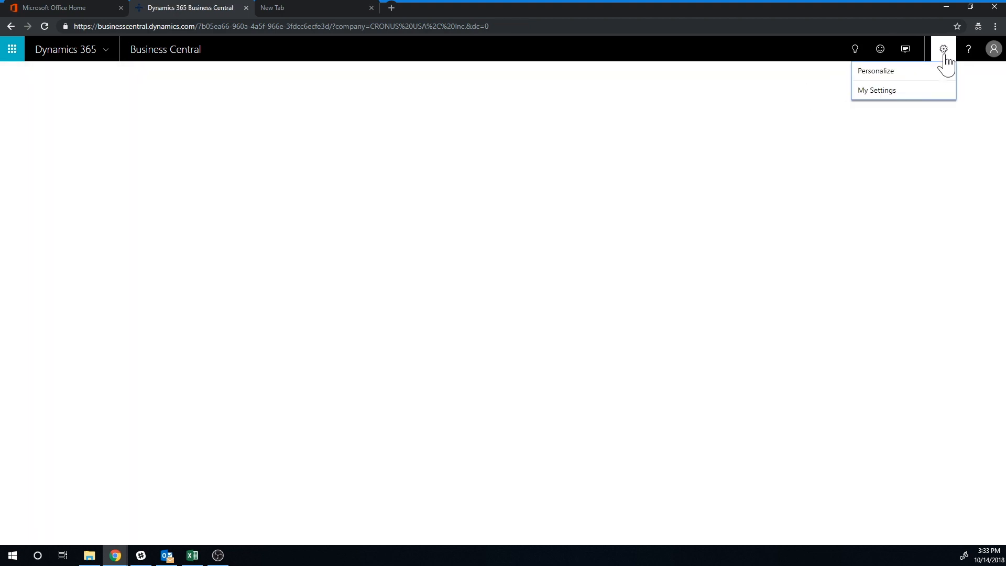
{"action": "left_click", "coordinate": [855, 51]}
{"action": "type", "text": "incoma"}
{"action": "key", "text": "BackSpace"}
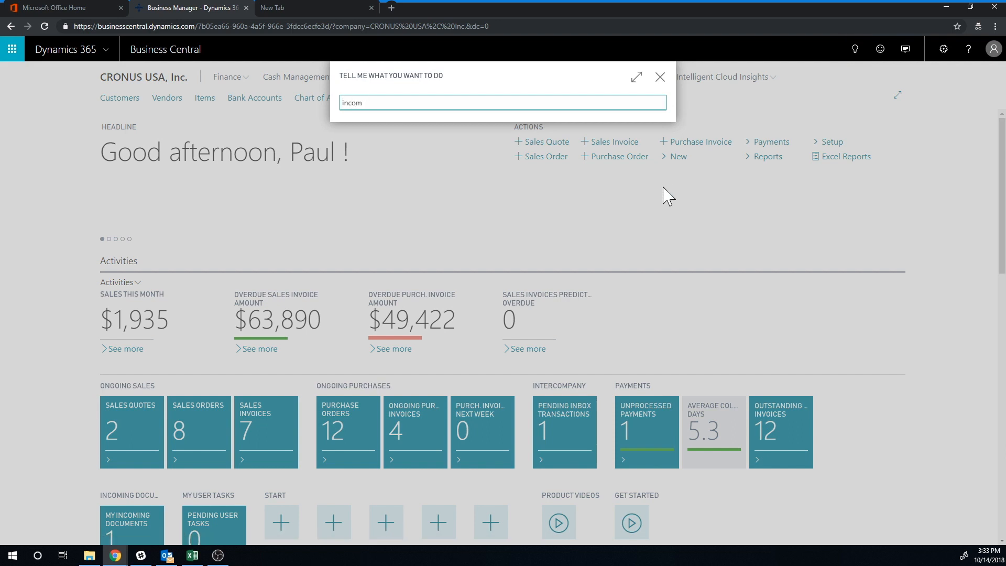
{"action": "type", "text": "pany tercompany"}
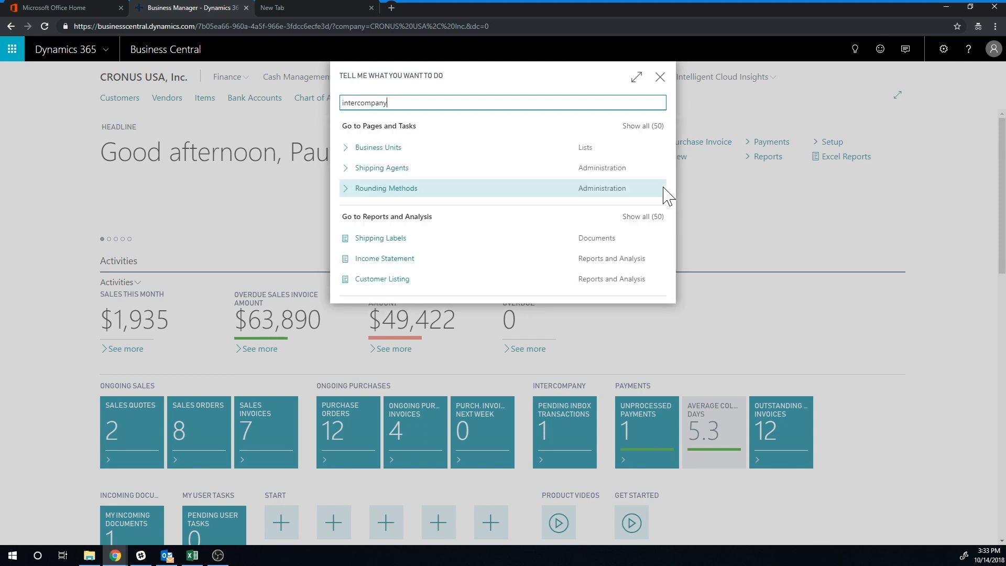
{"action": "left_click", "coordinate": [640, 125]}
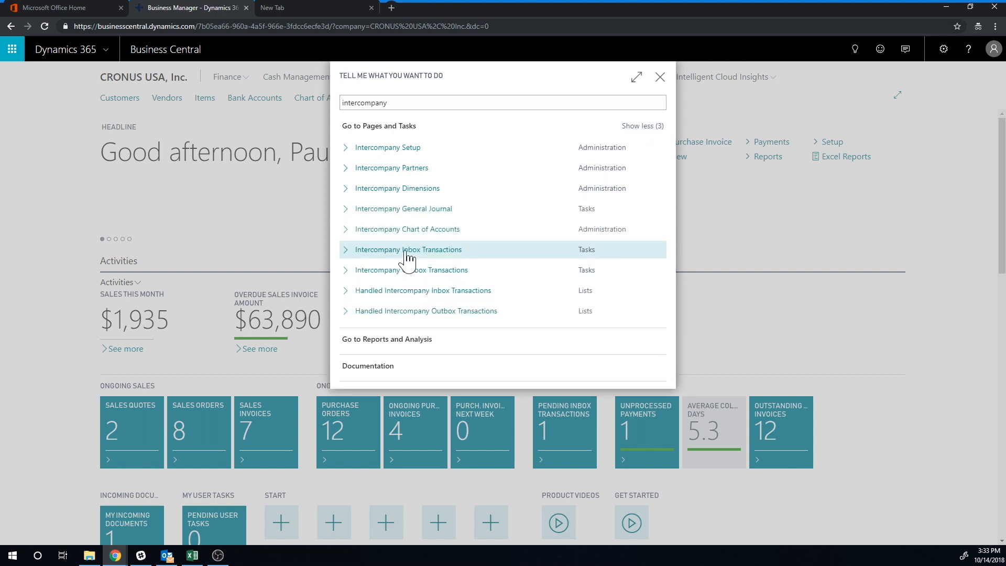
{"action": "left_click", "coordinate": [407, 250]}
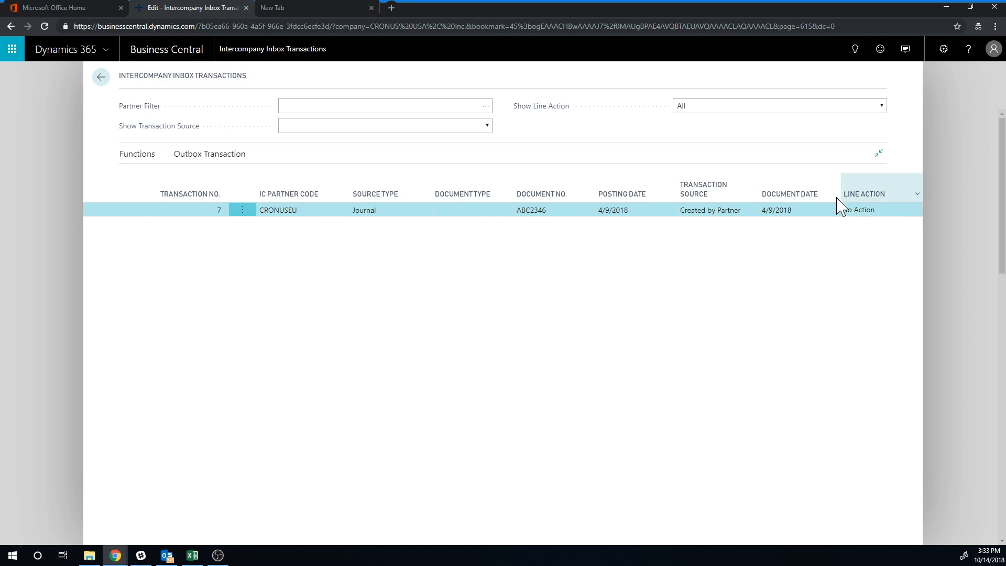
- Open the journal lines of the CRONUSEU inbox transaction to review them, then close the view
{"action": "left_click", "coordinate": [195, 156]}
{"action": "left_click", "coordinate": [137, 177]}
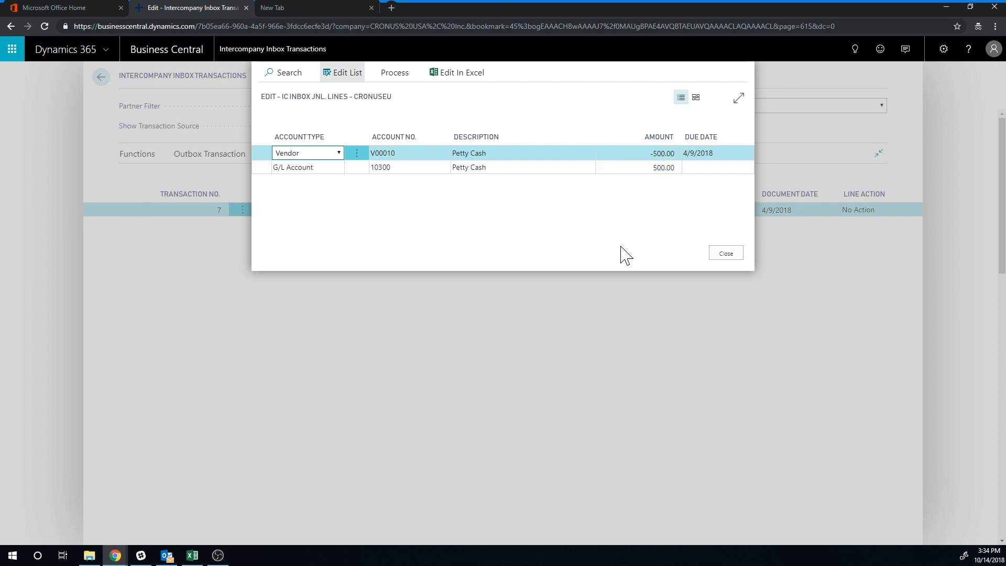
{"action": "left_click", "coordinate": [728, 253]}
- Complete the line actions for the inbox transaction using the INTERCOMP journal template and DEFAULT batch
{"action": "left_click", "coordinate": [137, 156]}
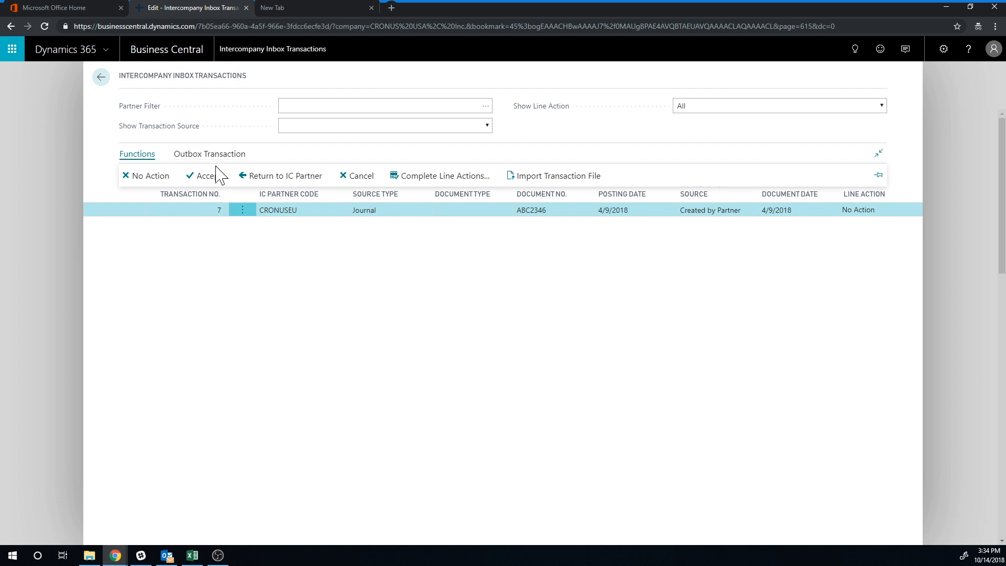
{"action": "left_click", "coordinate": [445, 175]}
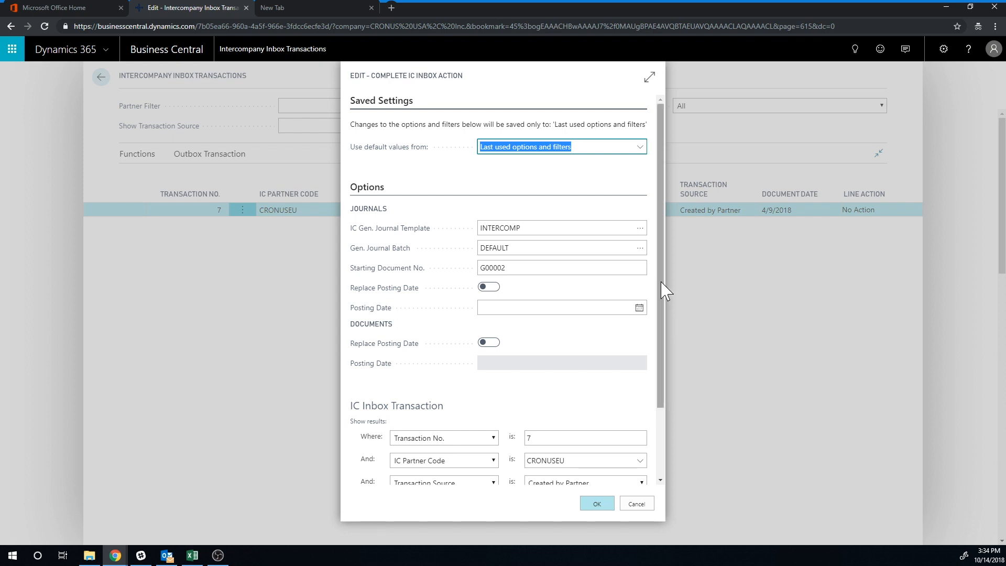
{"action": "left_click_drag", "start_coordinate": [666, 286], "coordinate": [644, 254]}
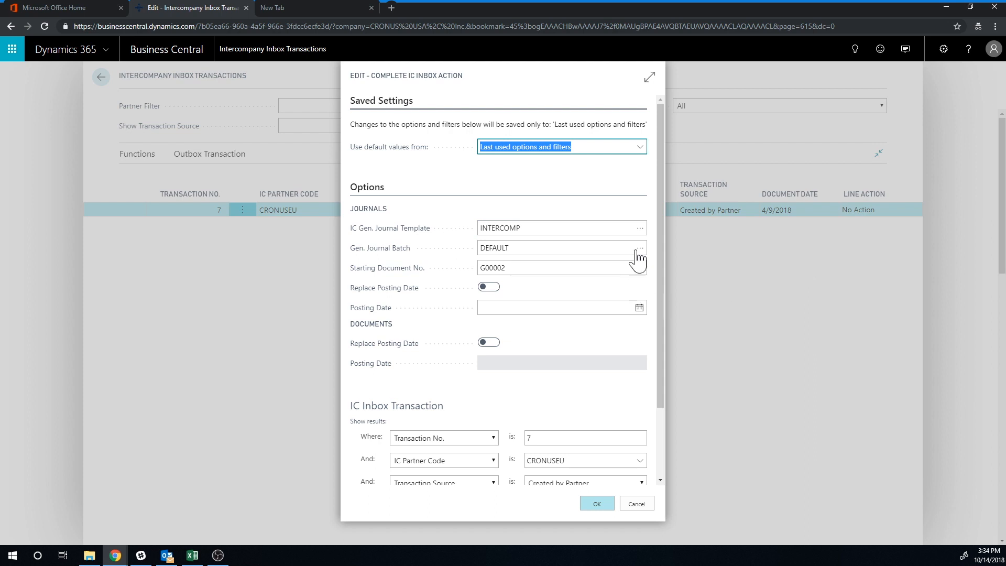
{"action": "left_click", "coordinate": [640, 231]}
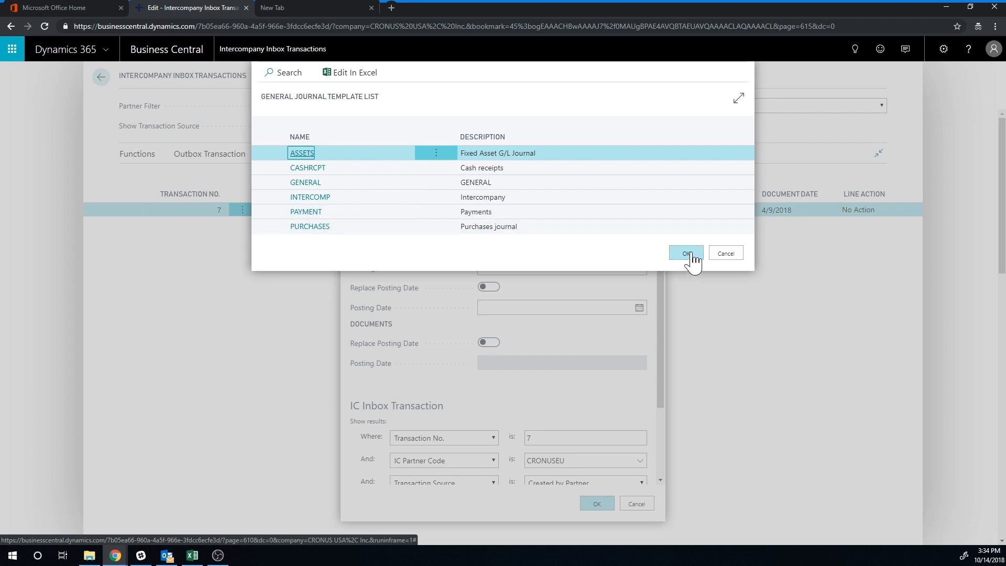
{"action": "left_click", "coordinate": [732, 256]}
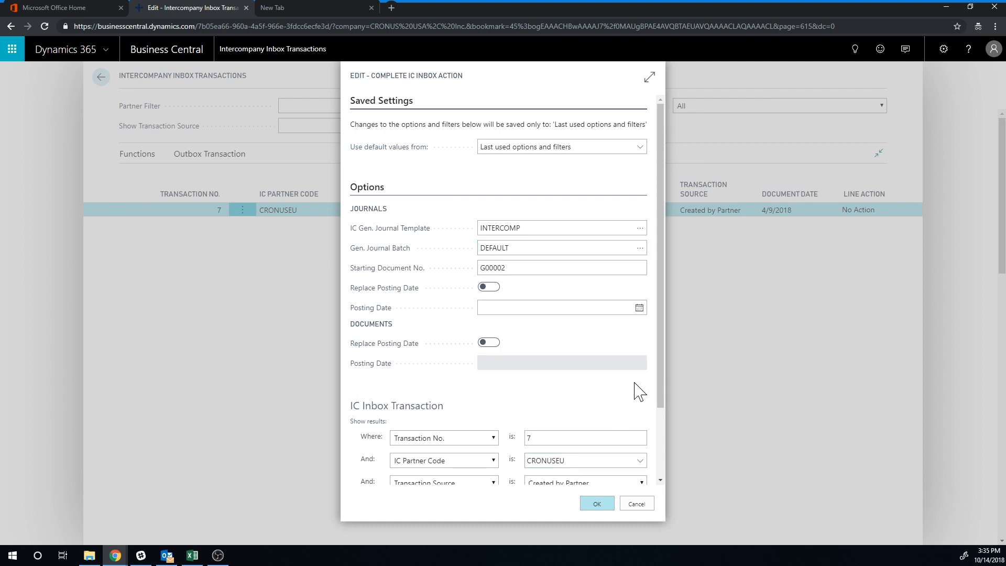
{"action": "scroll", "coordinate": [662, 375], "scroll_direction": "down", "scroll_amount": 3}
{"action": "left_click", "coordinate": [595, 506]}
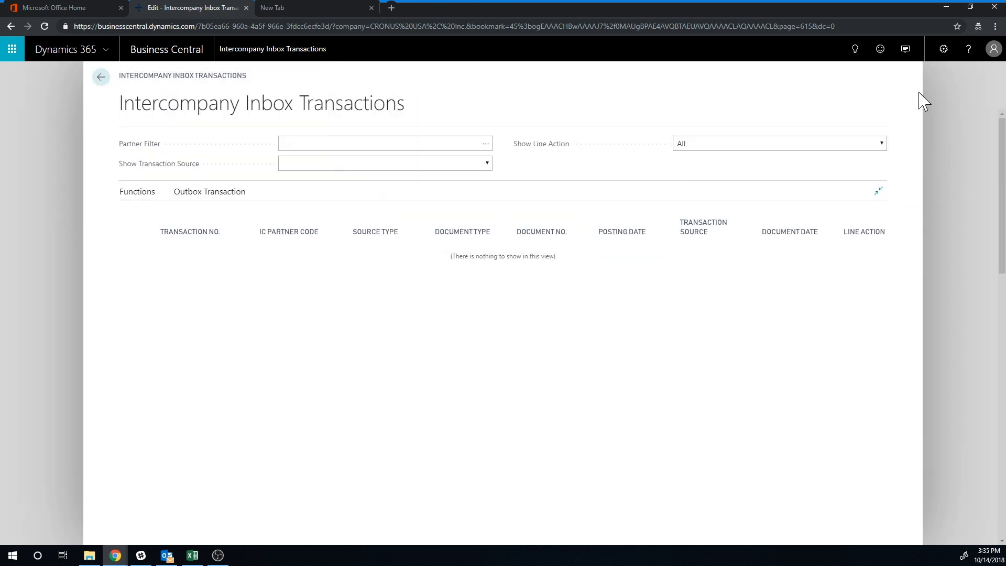
- Open the Intercompany General Journal and post the DEFAULT batch lines for Petty Cash
{"action": "left_click", "coordinate": [101, 79]}
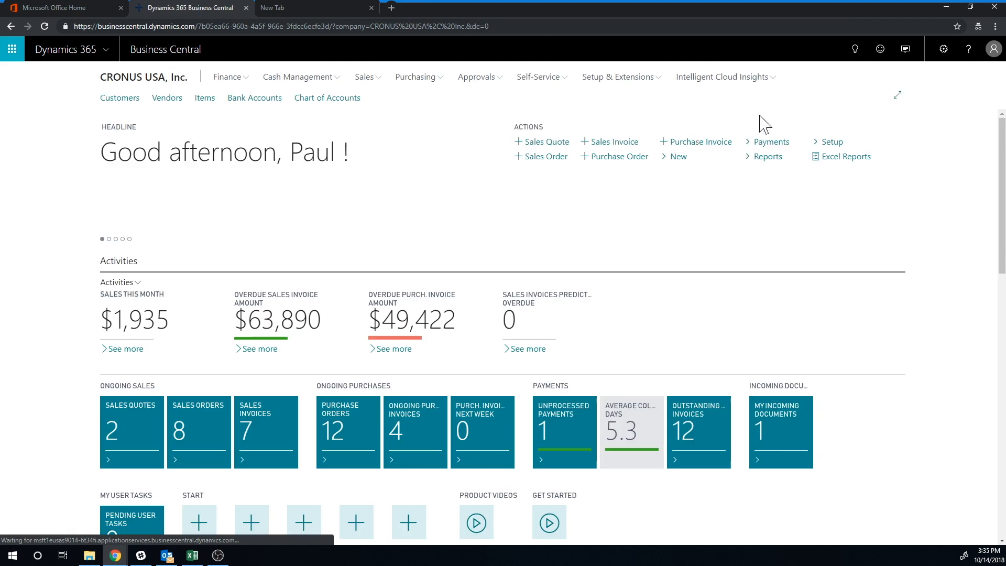
{"action": "left_click", "coordinate": [854, 51]}
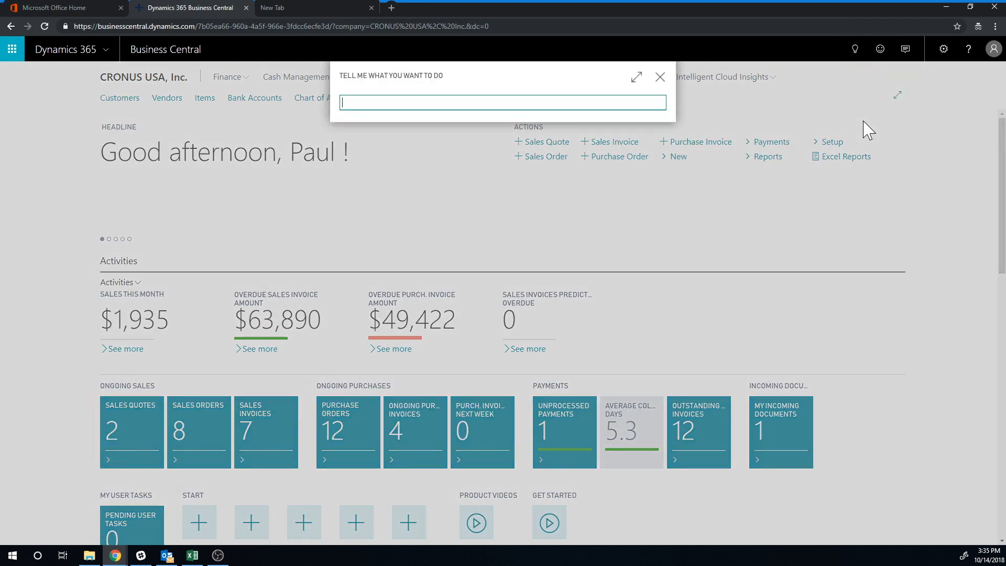
{"action": "type", "text": "intercompany jo"}
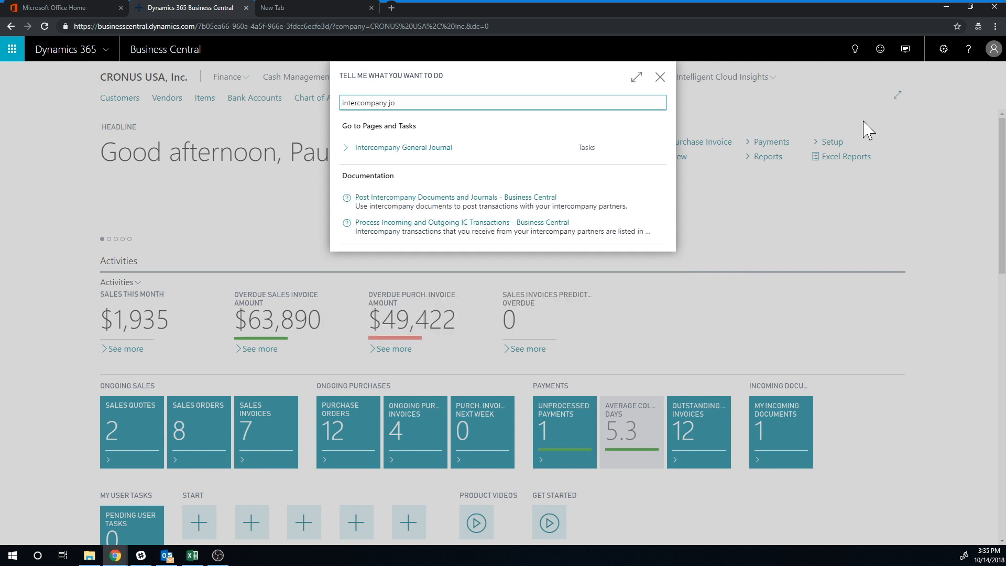
{"action": "left_click", "coordinate": [419, 149]}
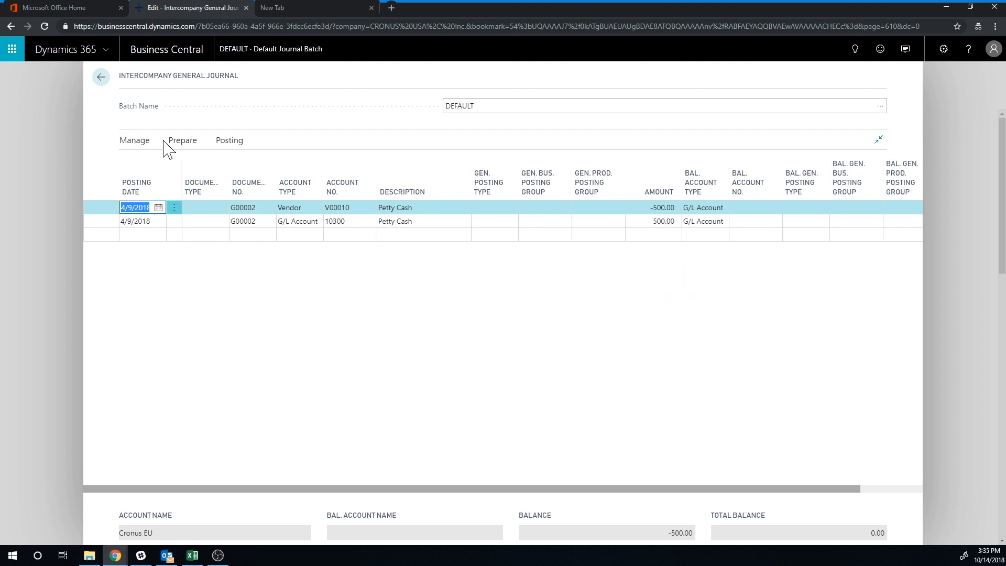
{"action": "left_click", "coordinate": [226, 141]}
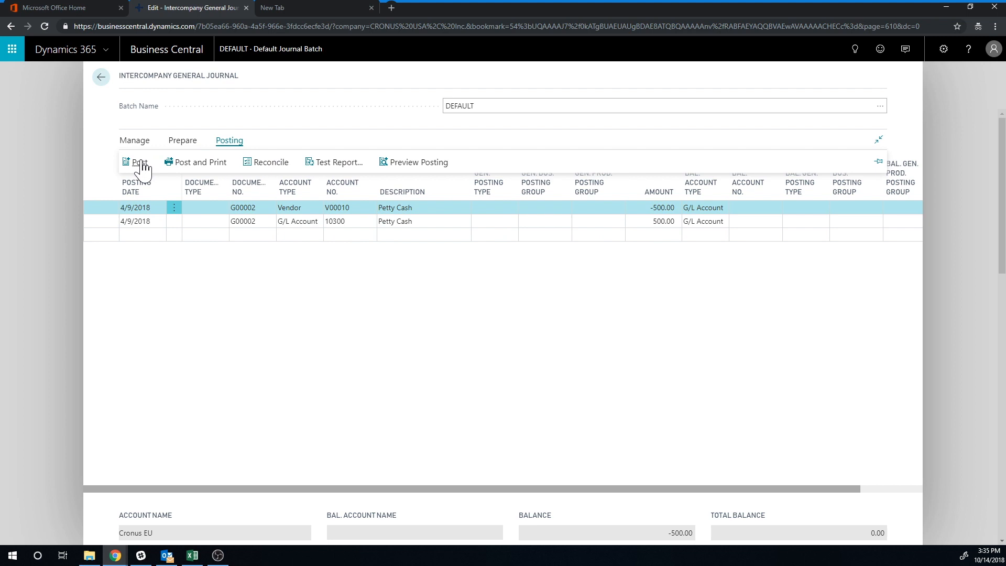
{"action": "left_click", "coordinate": [137, 164]}
{"action": "left_click", "coordinate": [562, 327]}
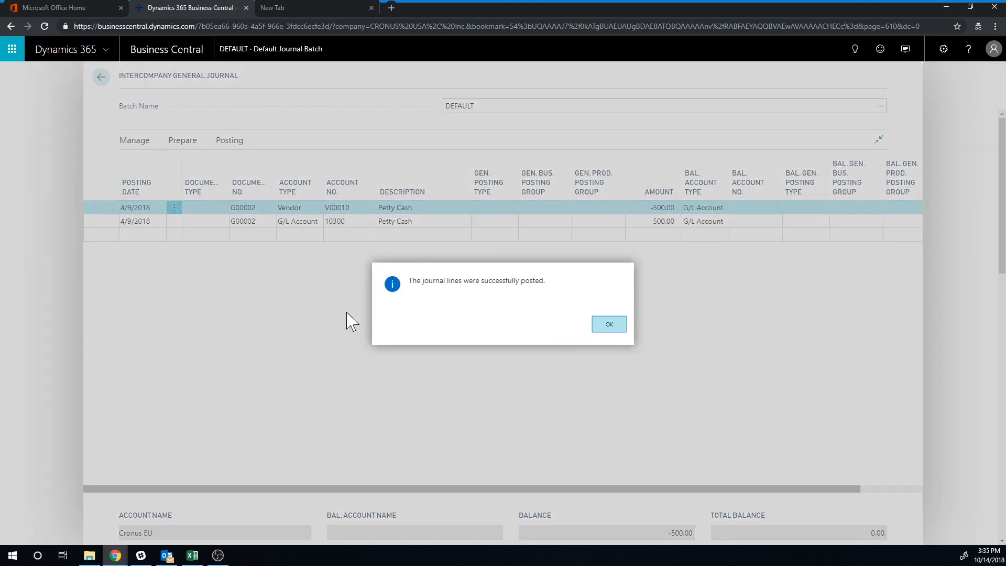
{"action": "left_click", "coordinate": [609, 326]}
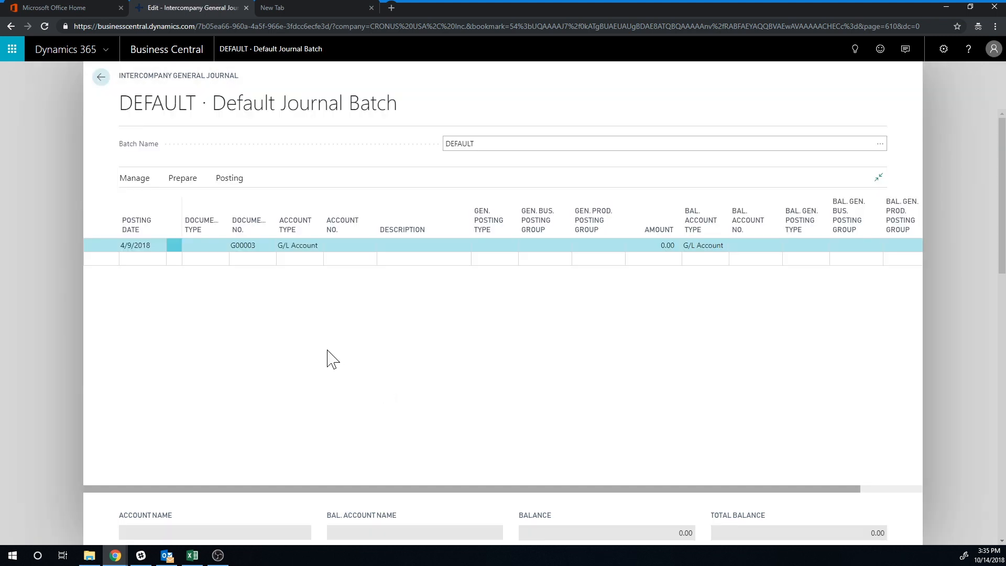
- Open the general ledger entries of Petty Cash account 10300 from the chart of accounts to review the posted entry
{"action": "left_click", "coordinate": [101, 77]}
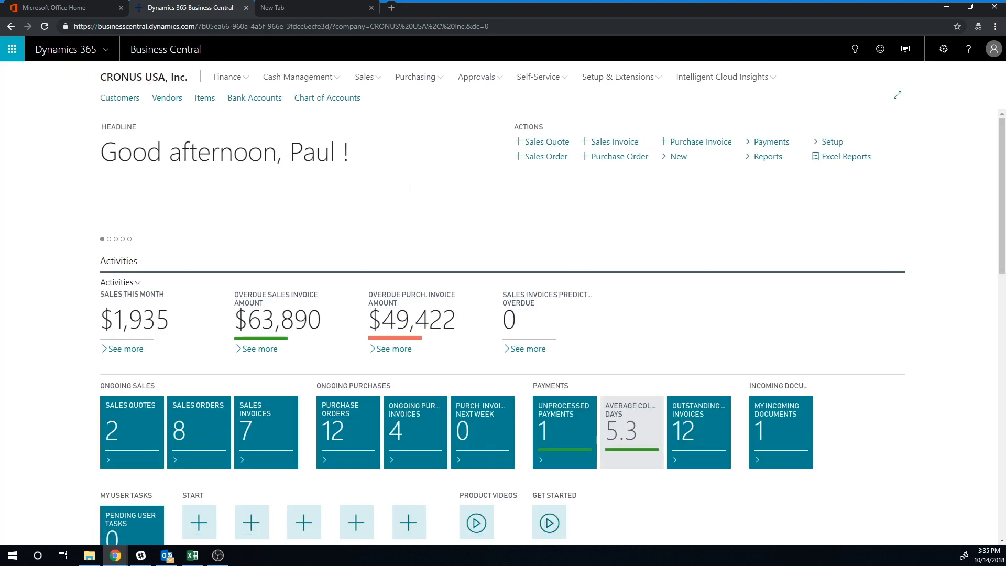
{"action": "left_click", "coordinate": [234, 78]}
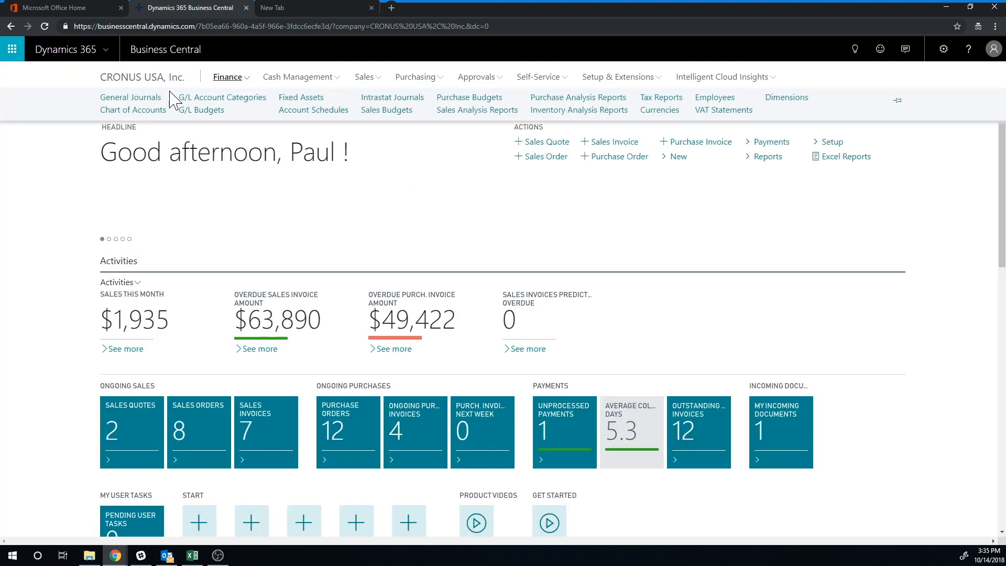
{"action": "left_click", "coordinate": [145, 112]}
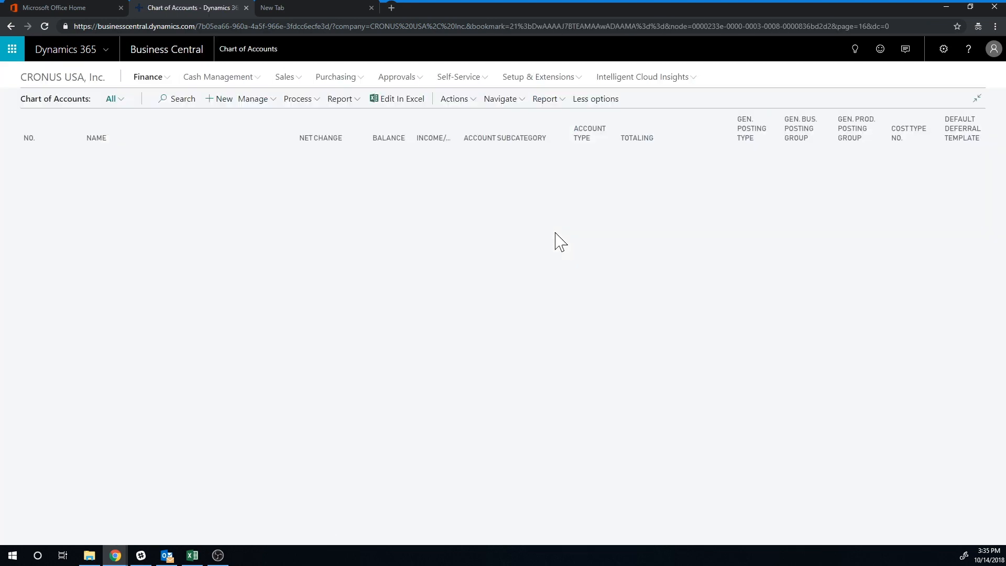
{"action": "left_click", "coordinate": [391, 230]}
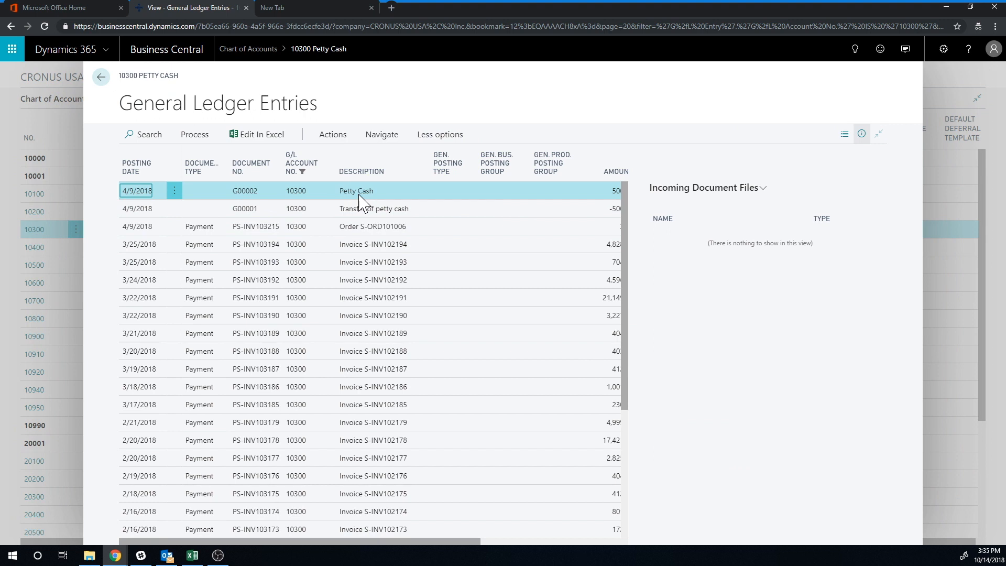
{"action": "left_click_drag", "start_coordinate": [403, 541], "coordinate": [325, 528]}
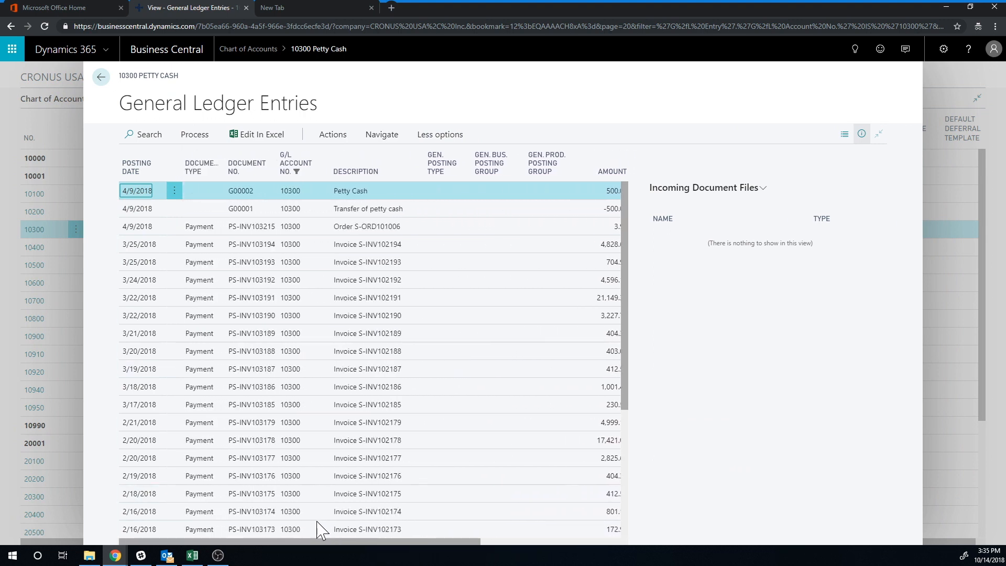
{"action": "left_click", "coordinate": [101, 78]}
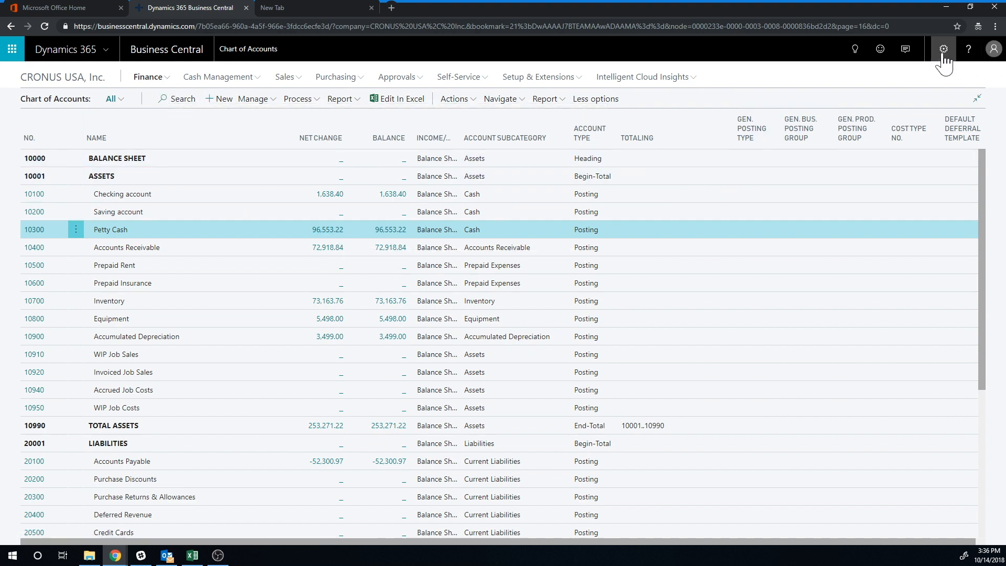
- Search for Intercompany Partners and examine the CRONUSEU partner card settings, including Outbound Sales Item No. options
{"action": "left_click", "coordinate": [850, 50]}
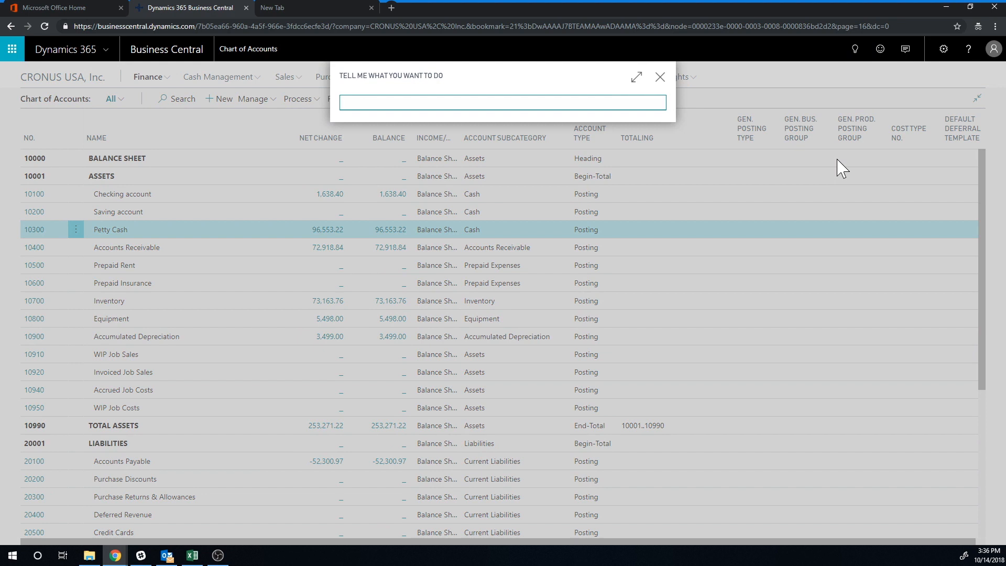
{"action": "type", "text": "intercompany"}
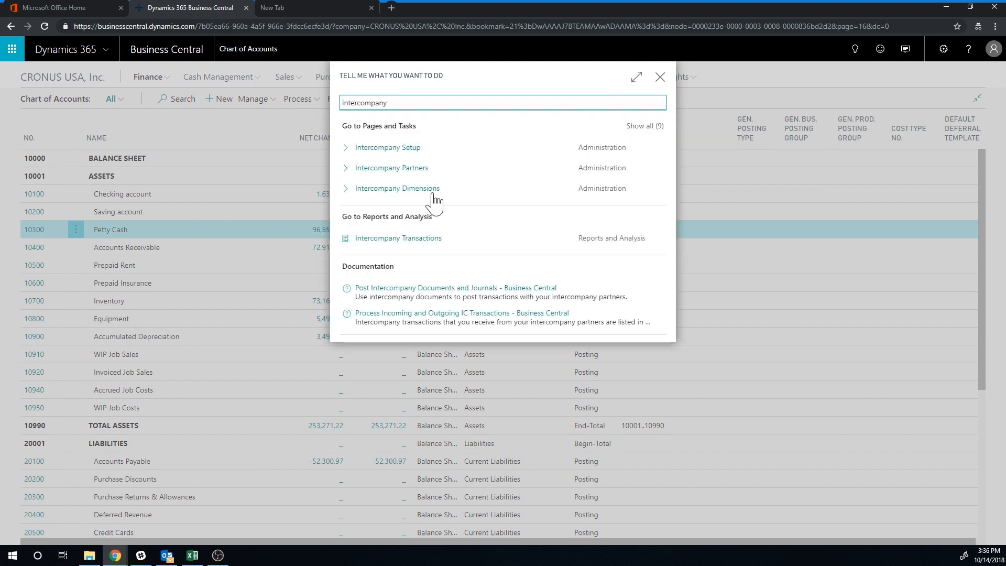
{"action": "left_click", "coordinate": [644, 126]}
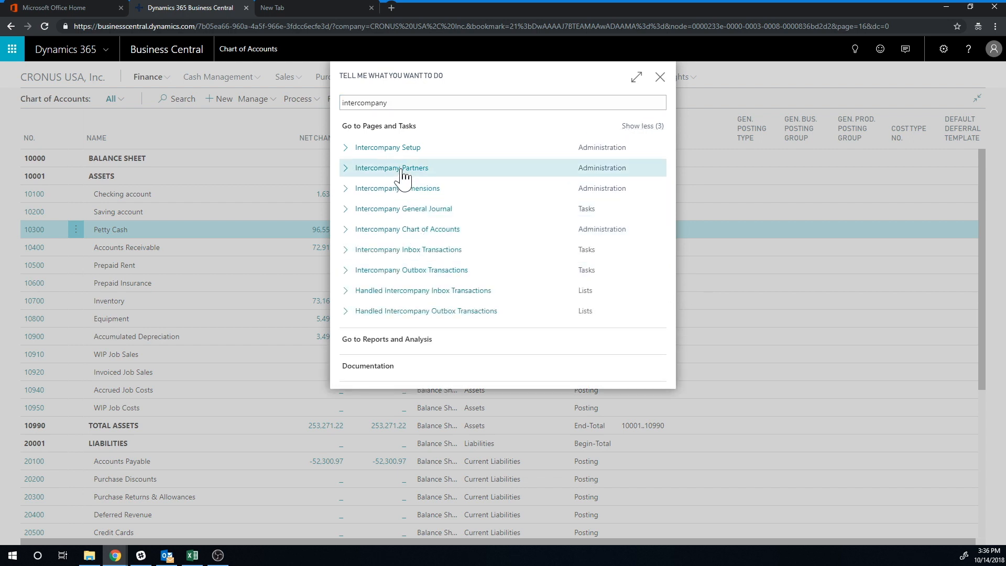
{"action": "left_click", "coordinate": [660, 174]}
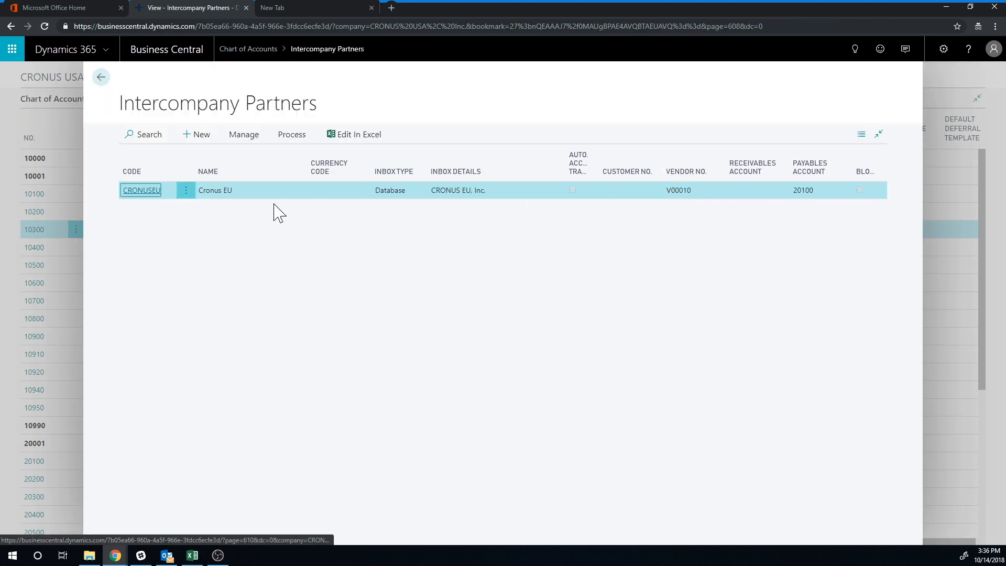
{"action": "left_click", "coordinate": [143, 191]}
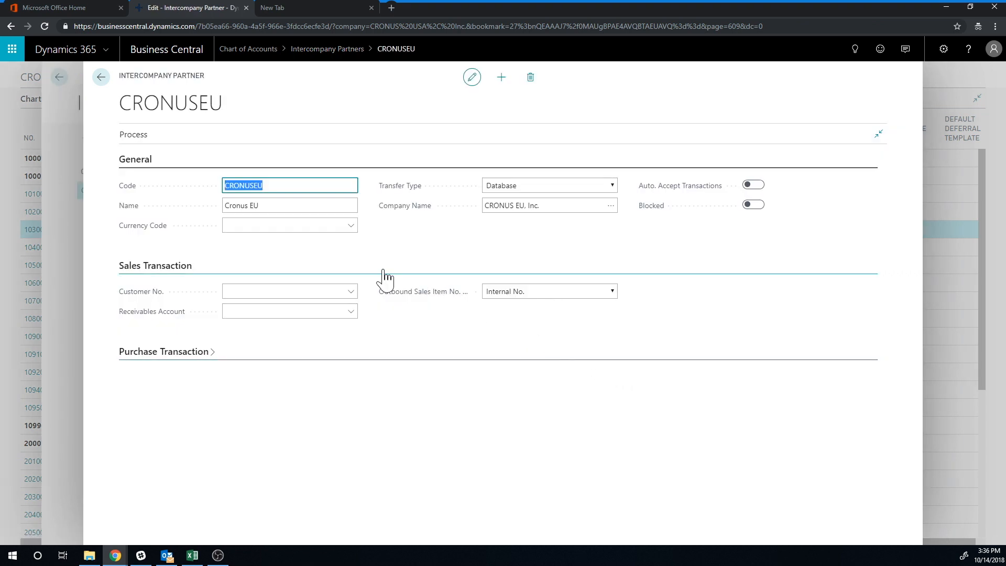
{"action": "left_click", "coordinate": [611, 295]}
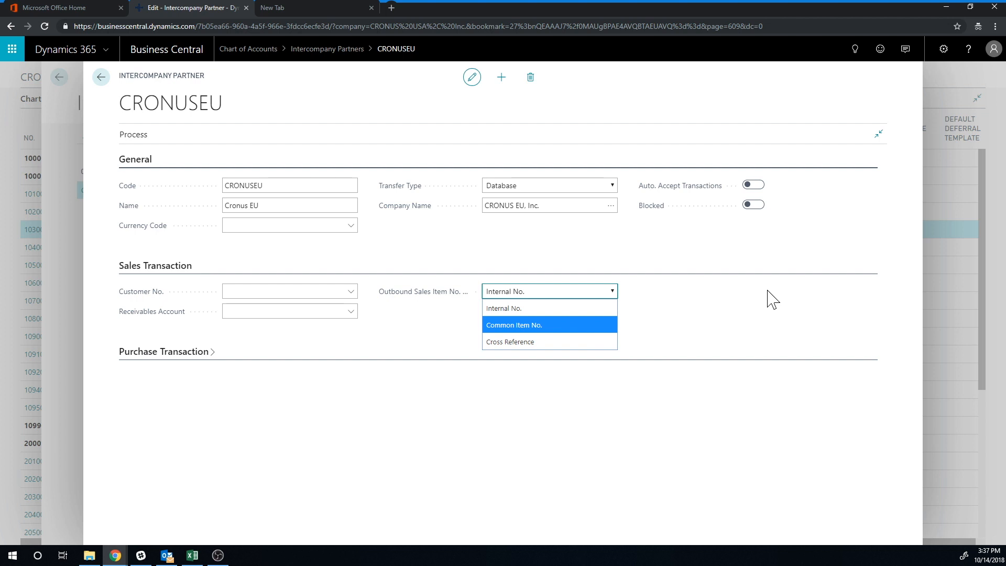
{"action": "left_click", "coordinate": [506, 256]}
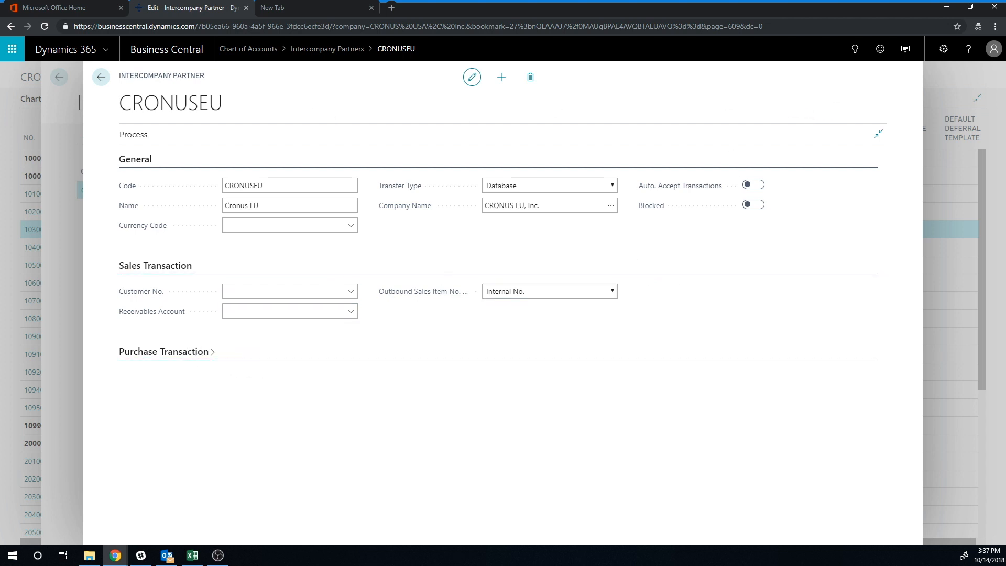
{"action": "left_click", "coordinate": [102, 79]}
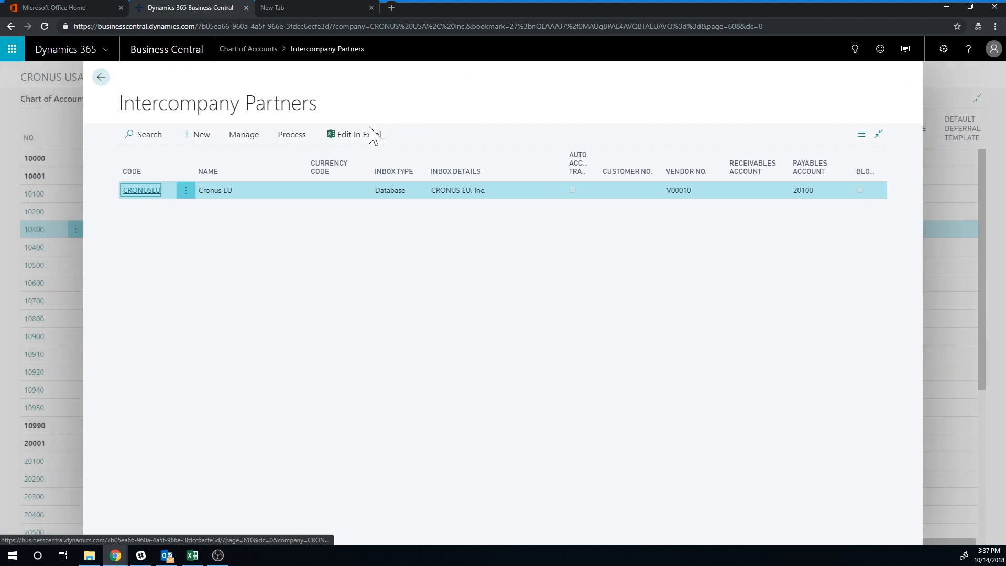
{"action": "left_click", "coordinate": [102, 78]}
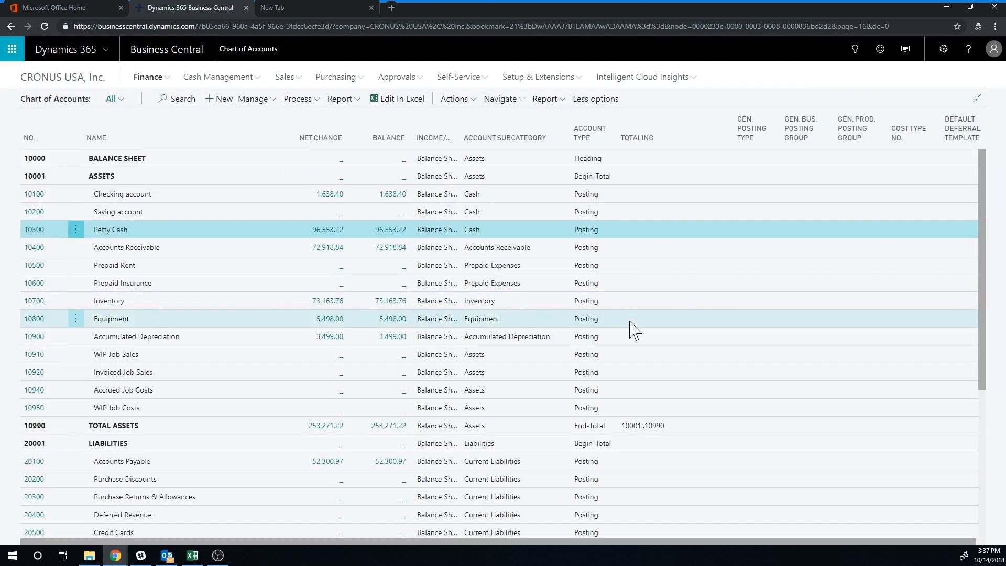